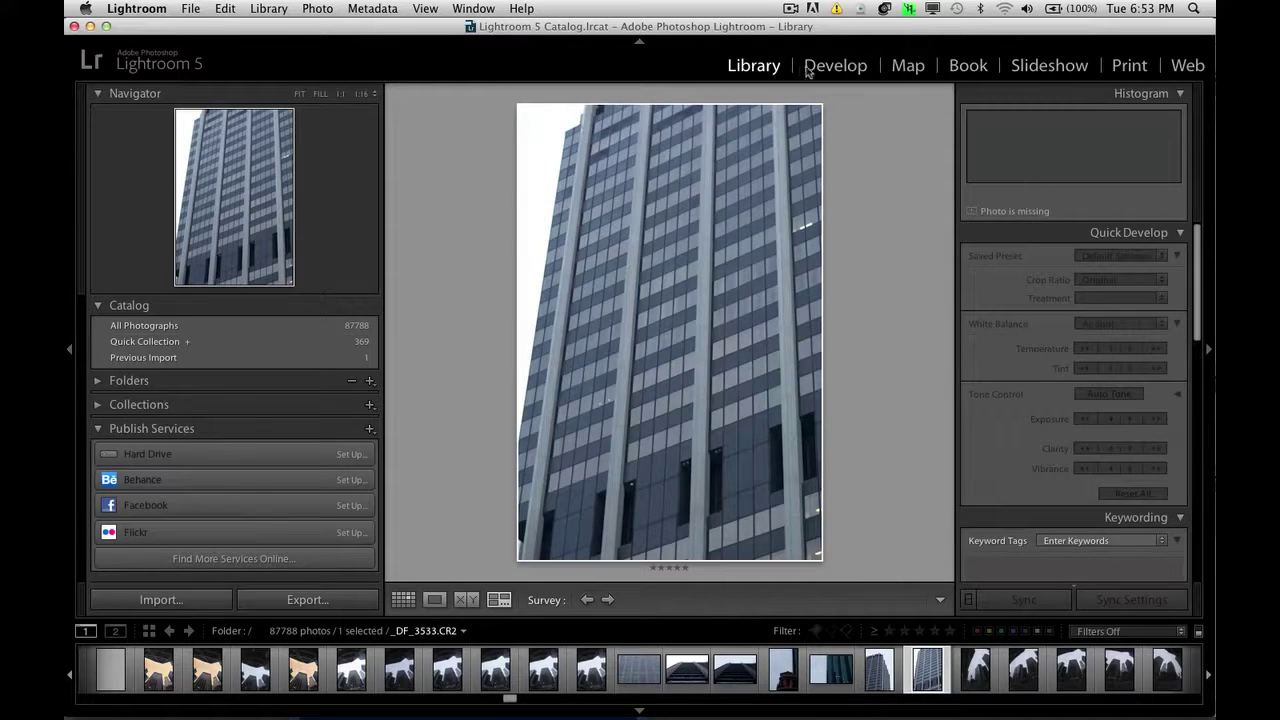
Enable a custom identity plate in the Identity Plate Editor.
{"action": "left_click", "coordinate": [137, 9]}
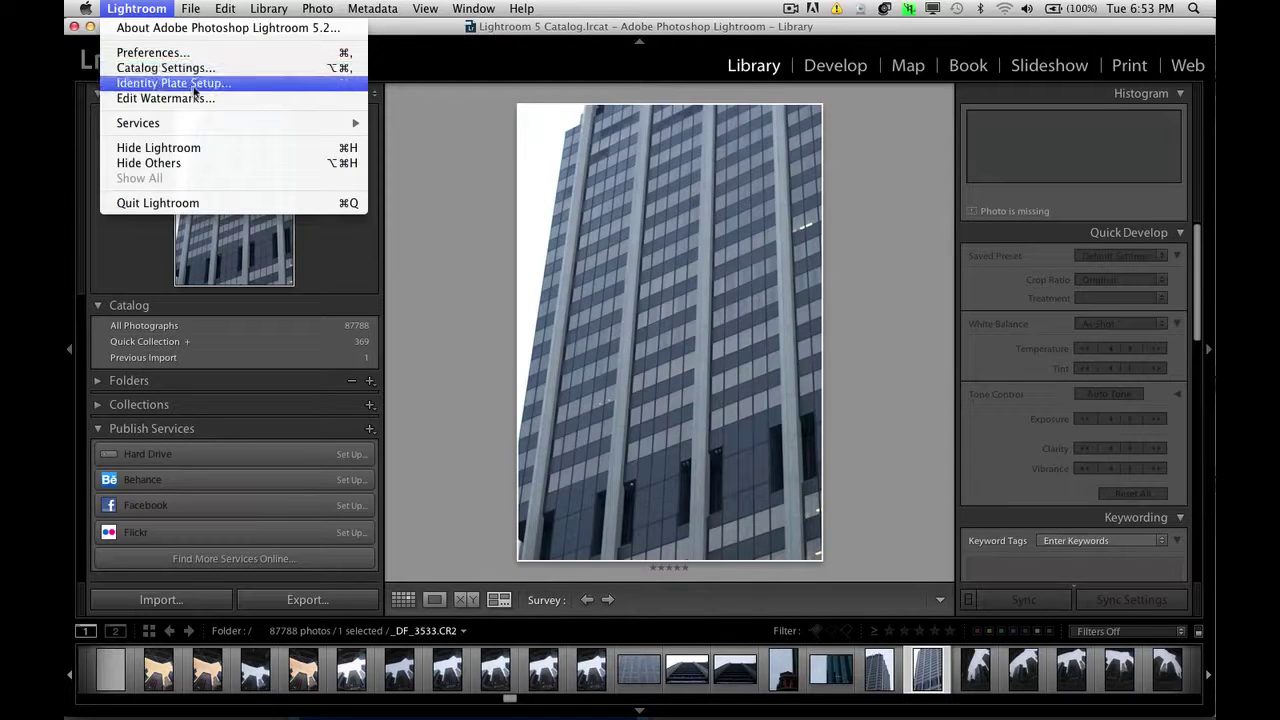
{"action": "left_click", "coordinate": [238, 88]}
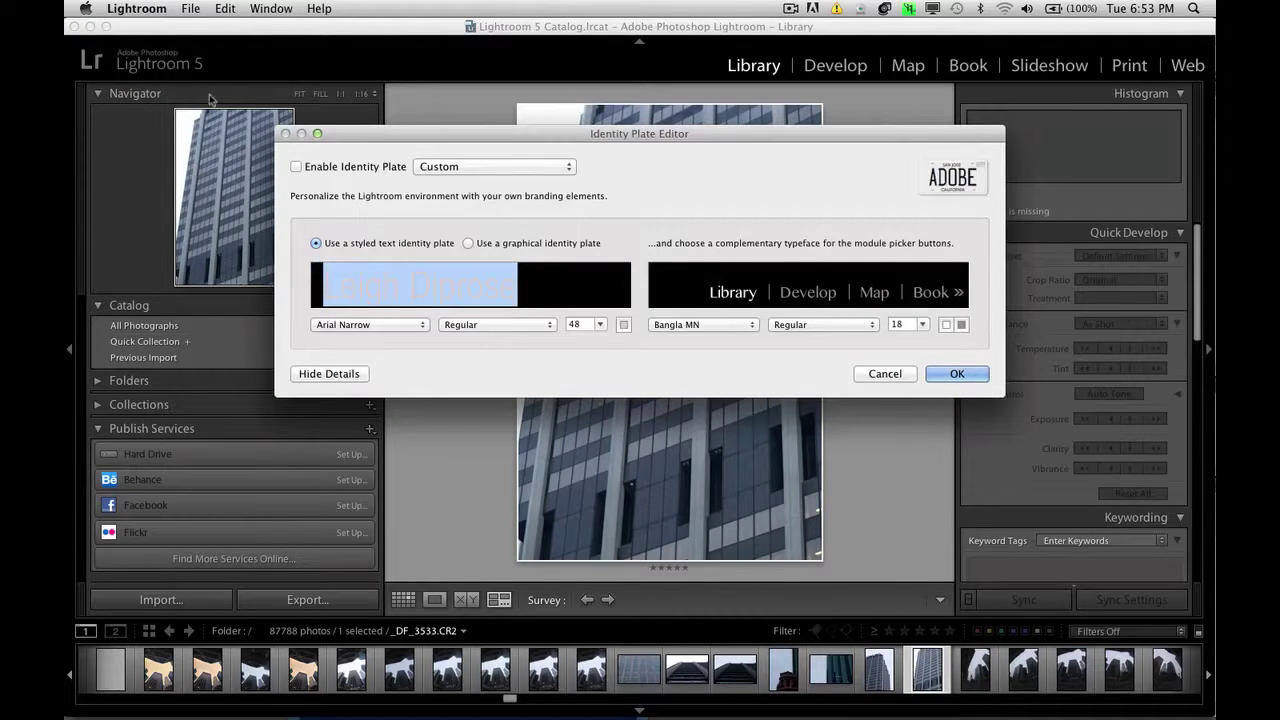
{"action": "left_click", "coordinate": [296, 167]}
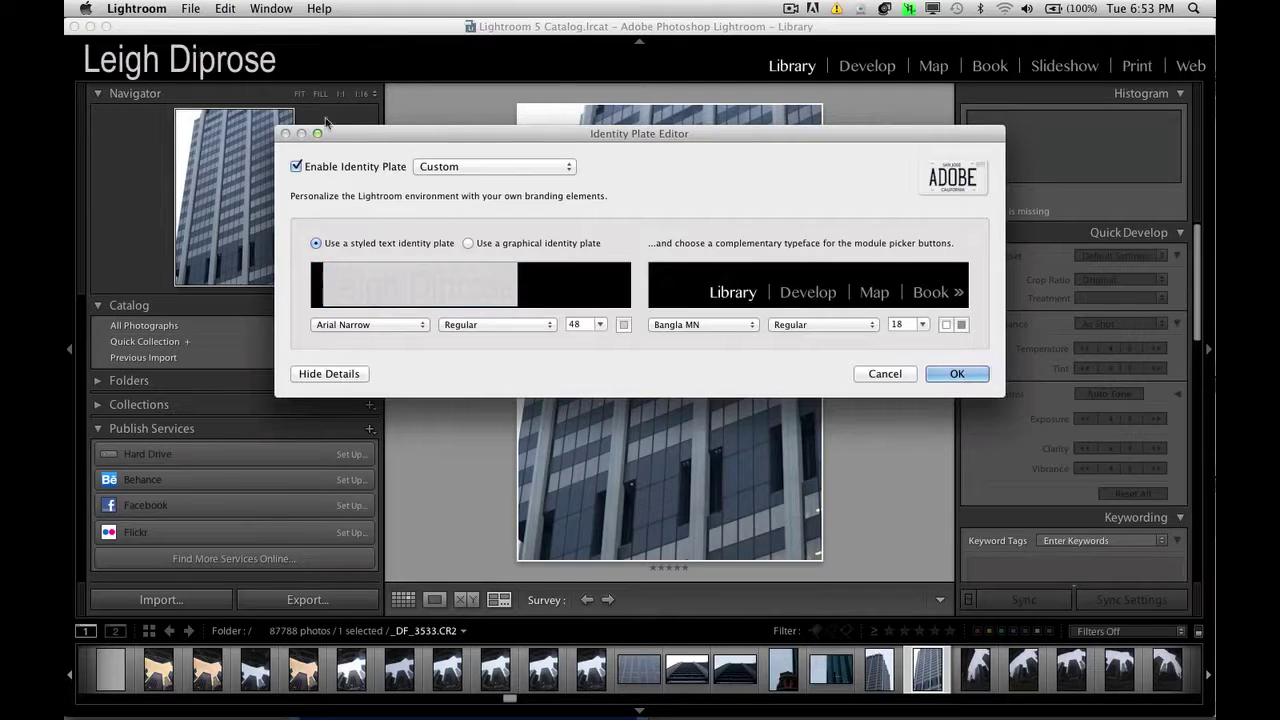
Replace the sample plate text with 'F Stop Lounge'.
{"action": "left_click", "coordinate": [468, 292]}
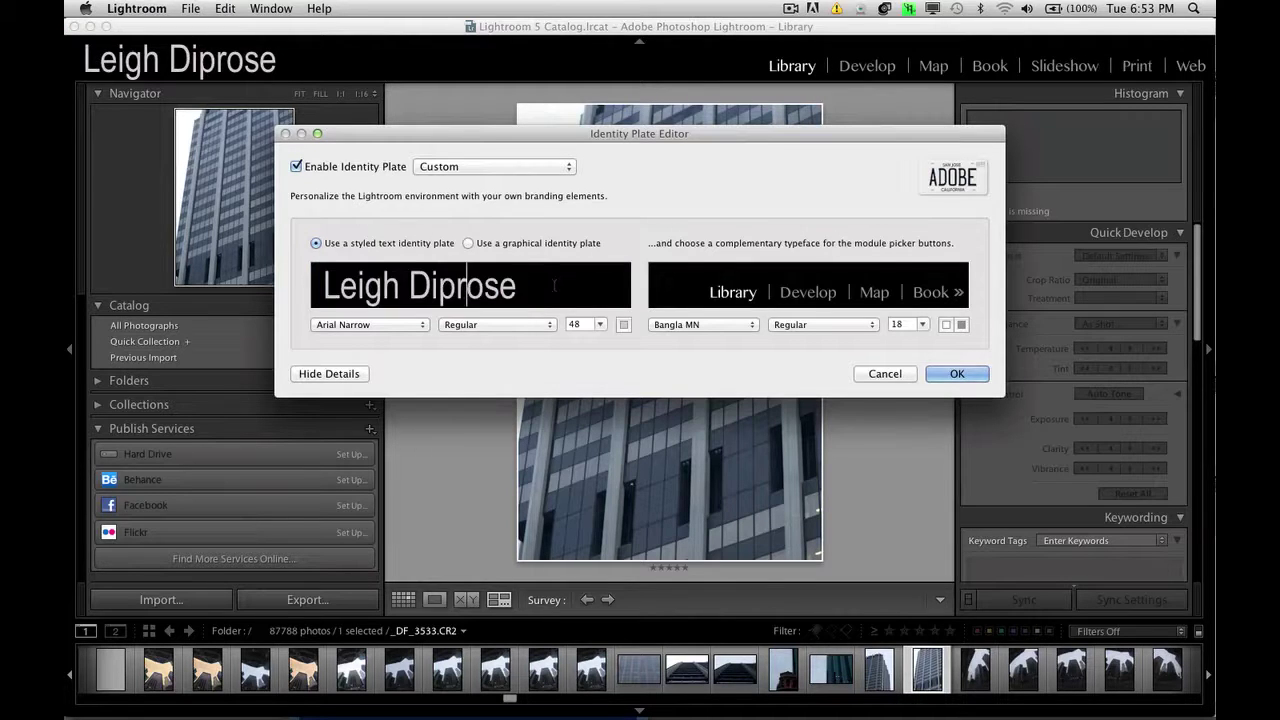
{"action": "key", "text": "super+a"}
{"action": "type", "text": "F St"}
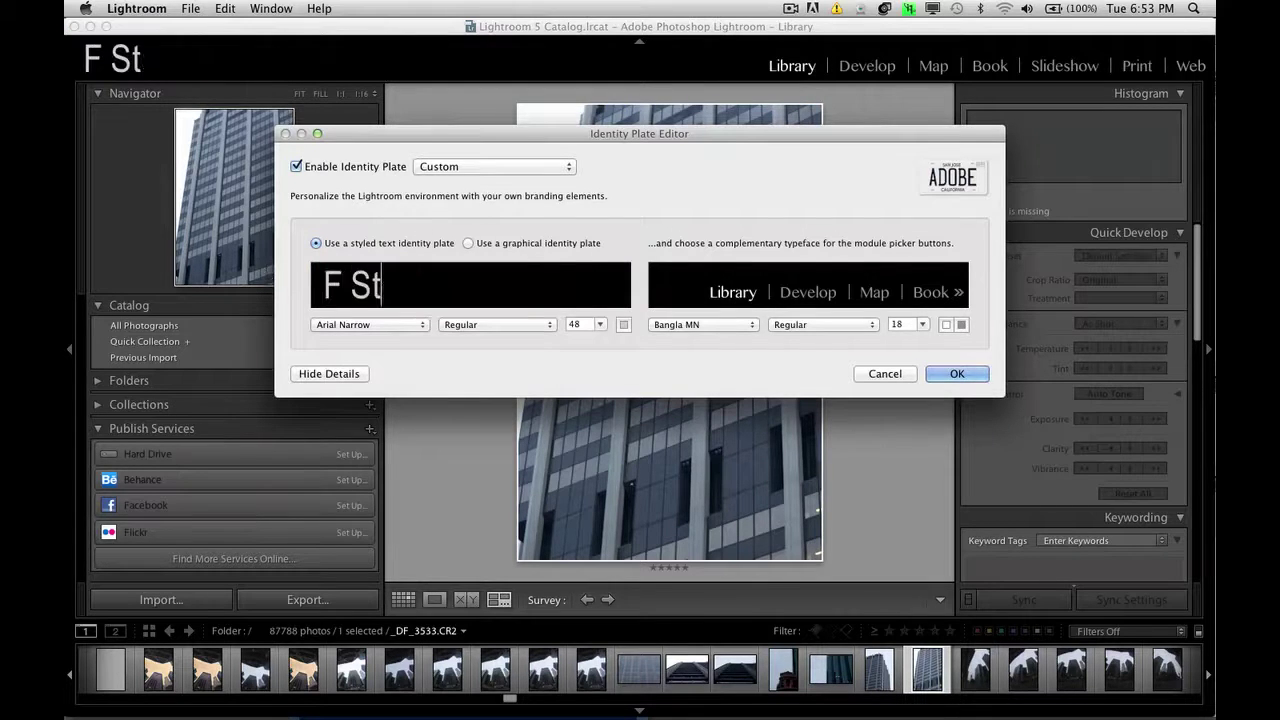
{"action": "type", "text": "op Lougne"}
{"action": "key", "text": "BackSpace"}
{"action": "key", "text": "BackSpace"}
{"action": "key", "text": "BackSpace"}
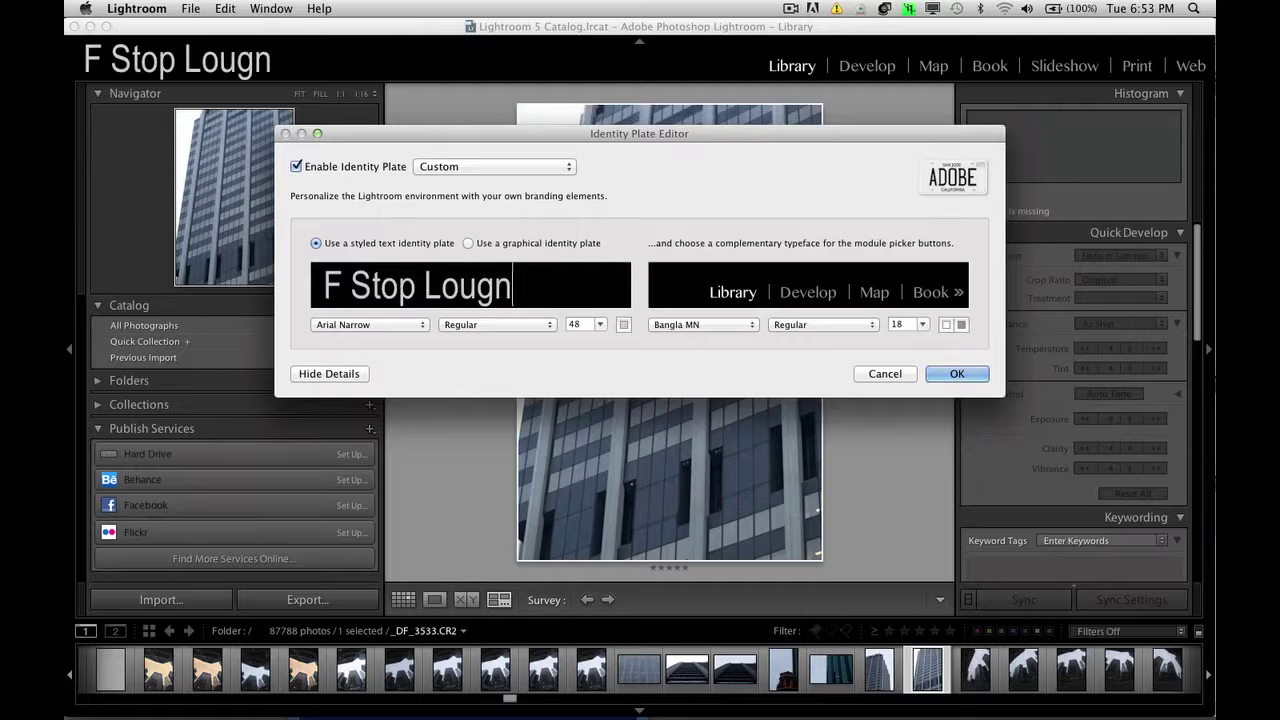
{"action": "type", "text": "nge"}
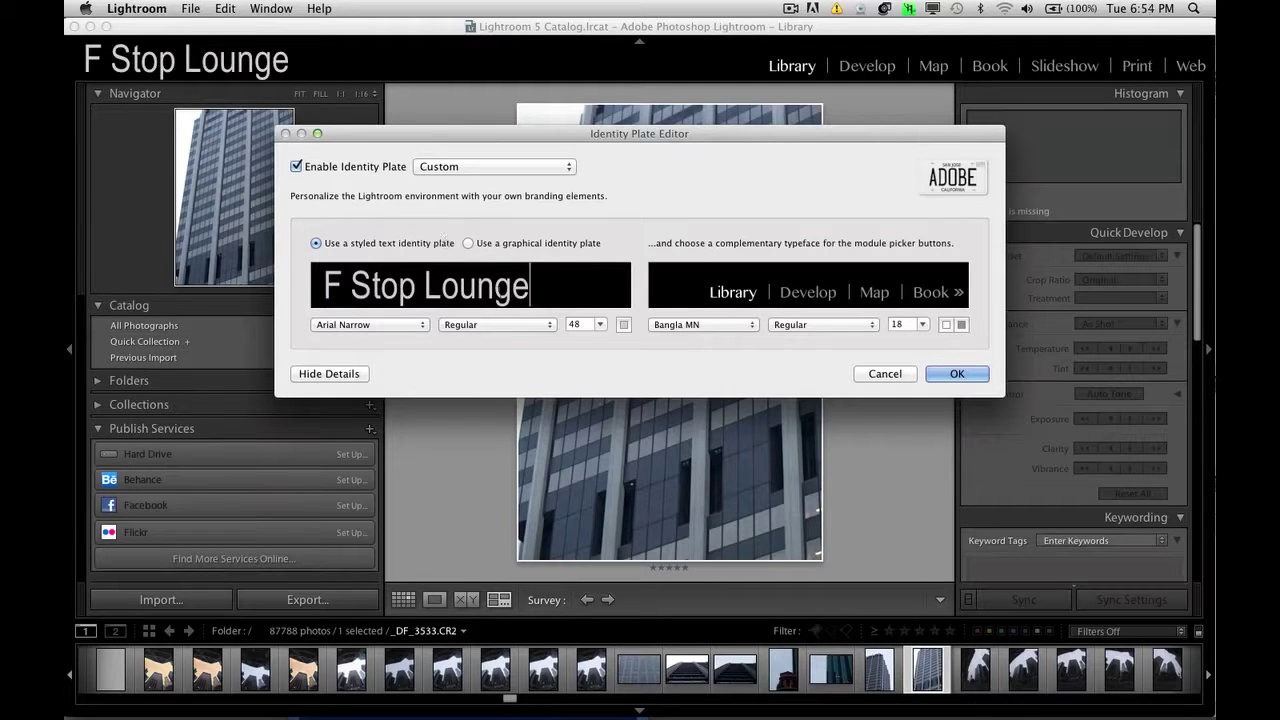
{"action": "key", "text": "super+a"}
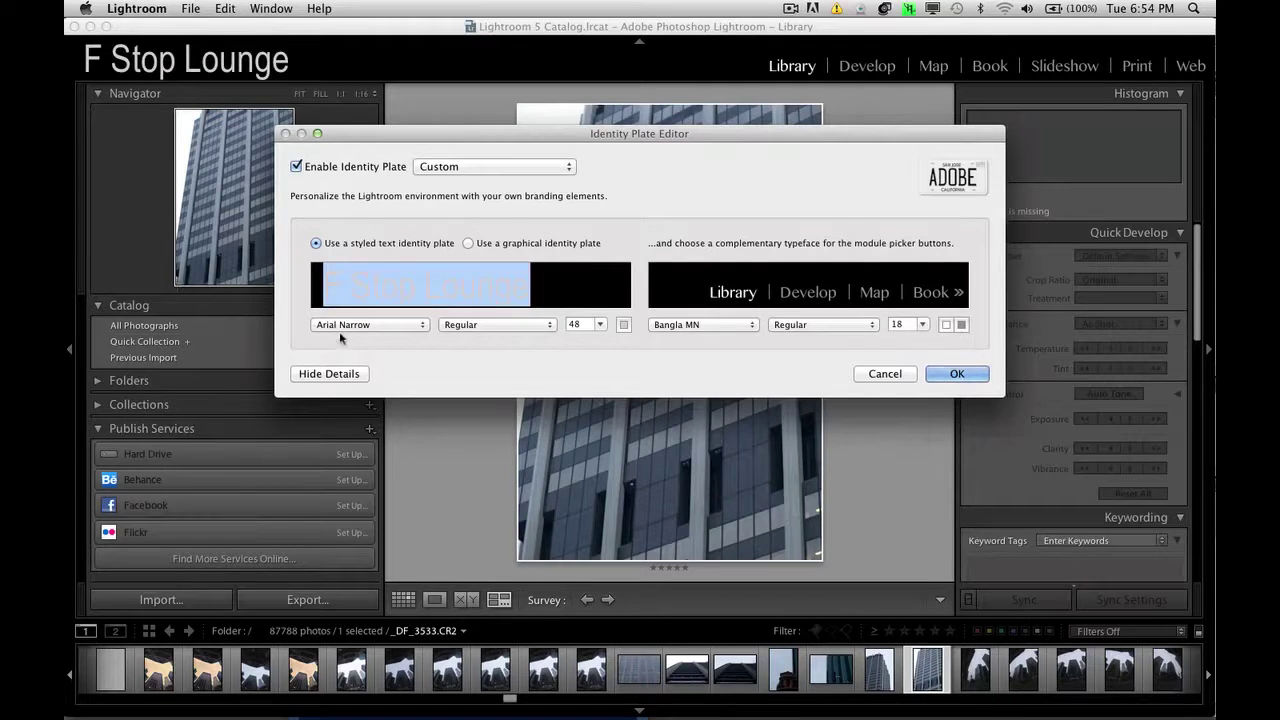
Try several fonts and settle on Letter Gothic Std for the plate text.
{"action": "left_click", "coordinate": [342, 328]}
{"action": "left_click", "coordinate": [363, 107]}
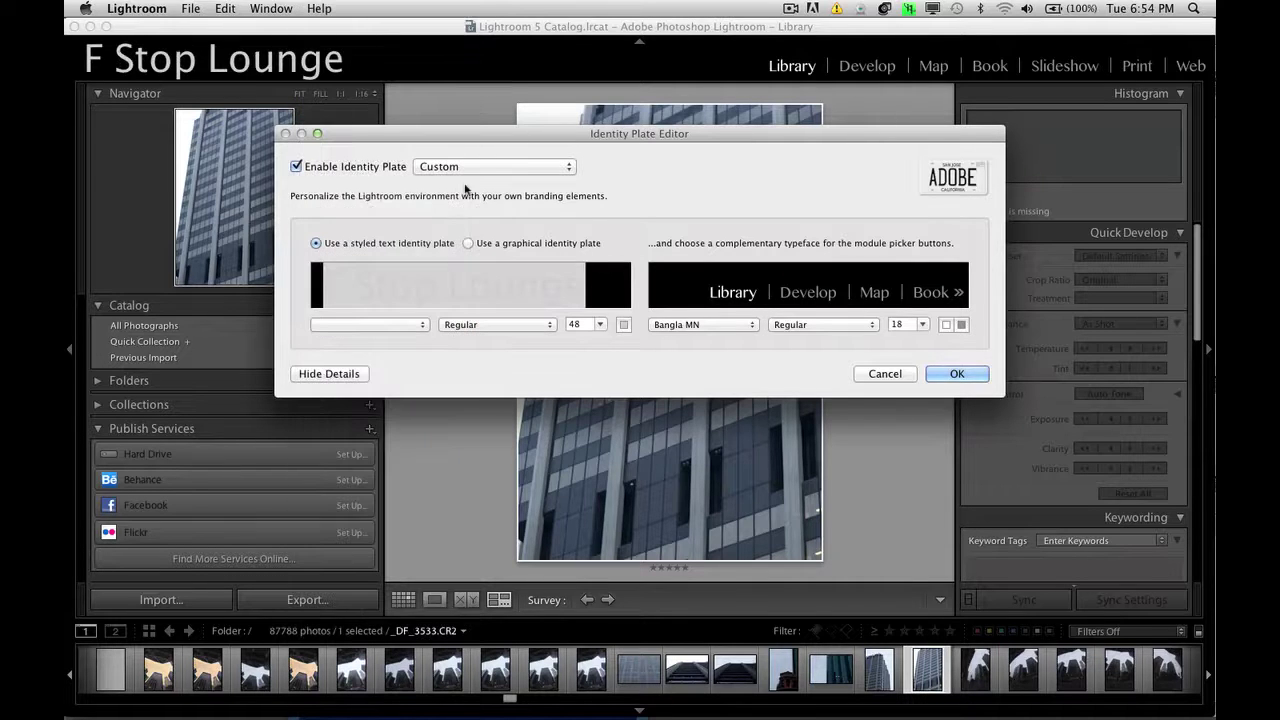
{"action": "left_click", "coordinate": [415, 324]}
{"action": "scroll", "coordinate": [420, 500], "scroll_direction": "down", "scroll_amount": 5}
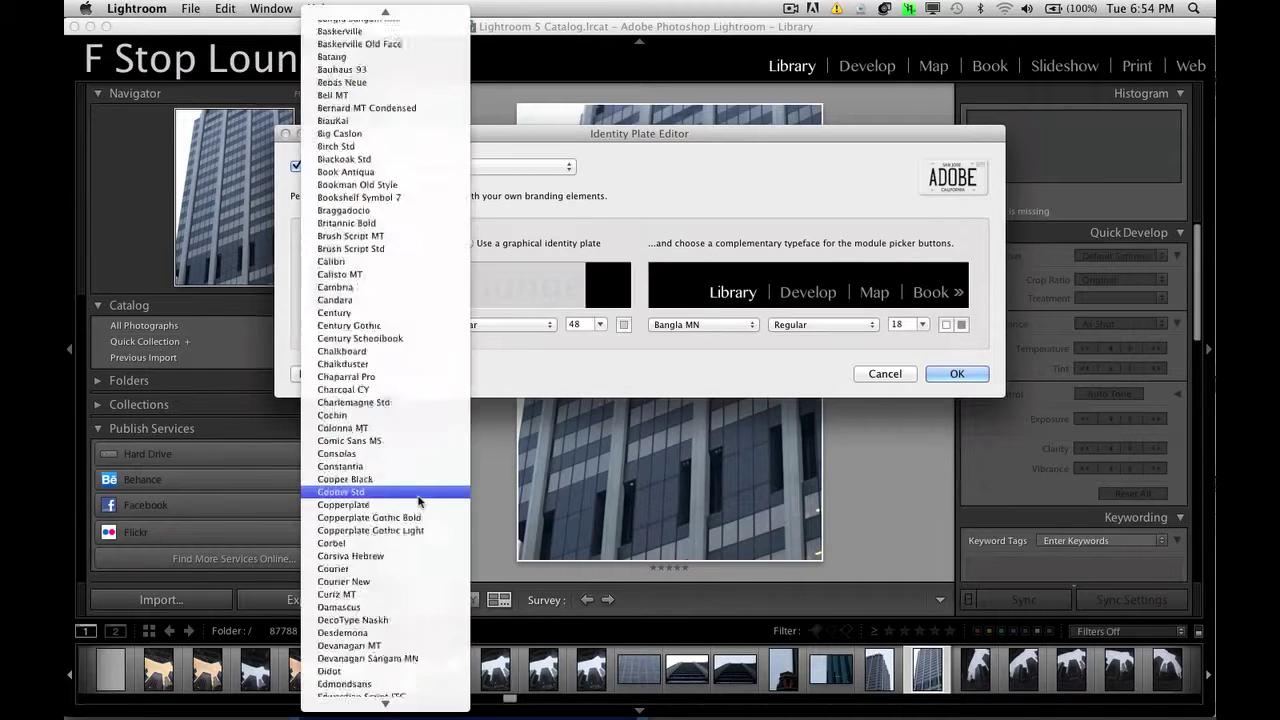
{"action": "scroll", "coordinate": [418, 500], "scroll_direction": "down", "scroll_amount": 20}
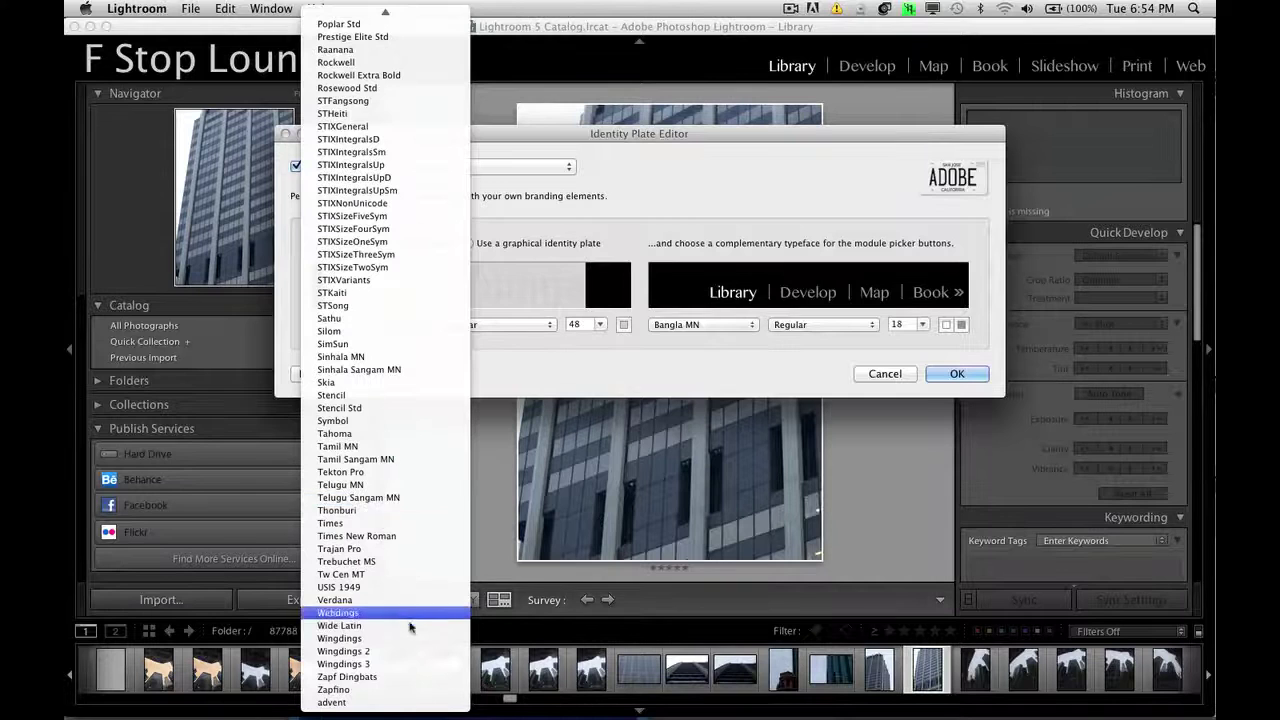
{"action": "left_click", "coordinate": [400, 651]}
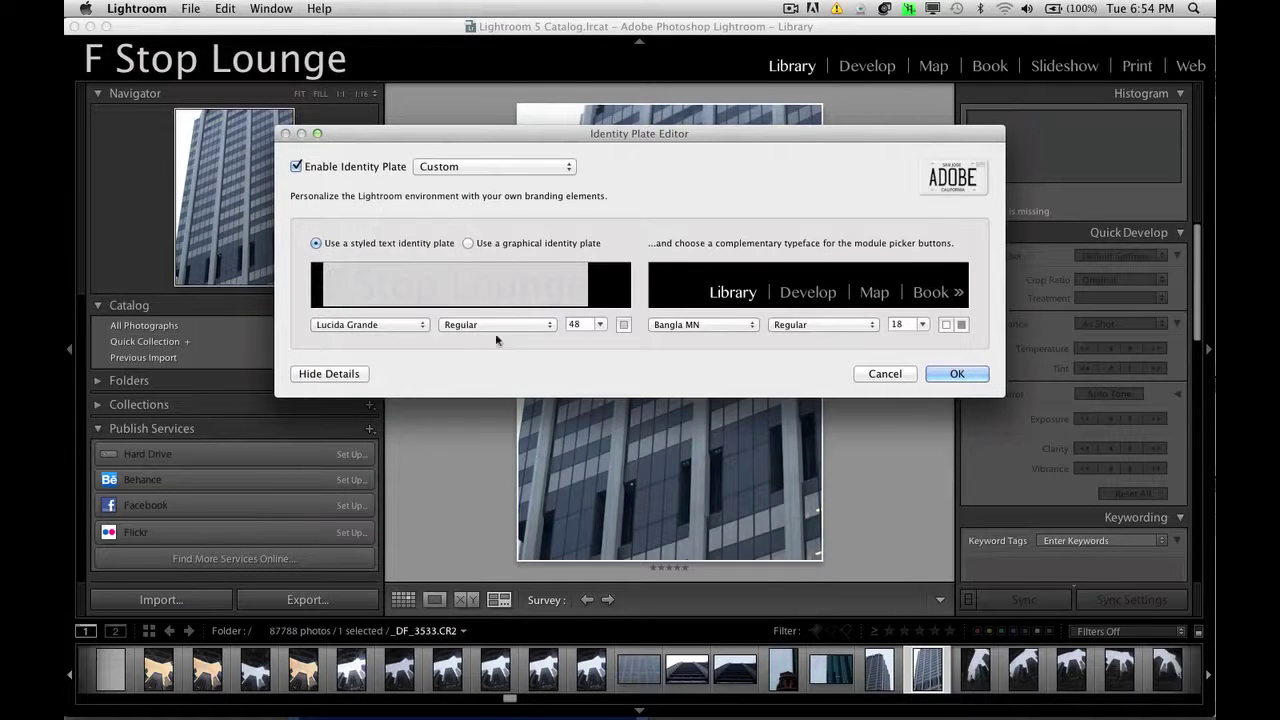
{"action": "left_click", "coordinate": [405, 326]}
{"action": "scroll", "coordinate": [410, 640], "scroll_direction": "down", "scroll_amount": 15}
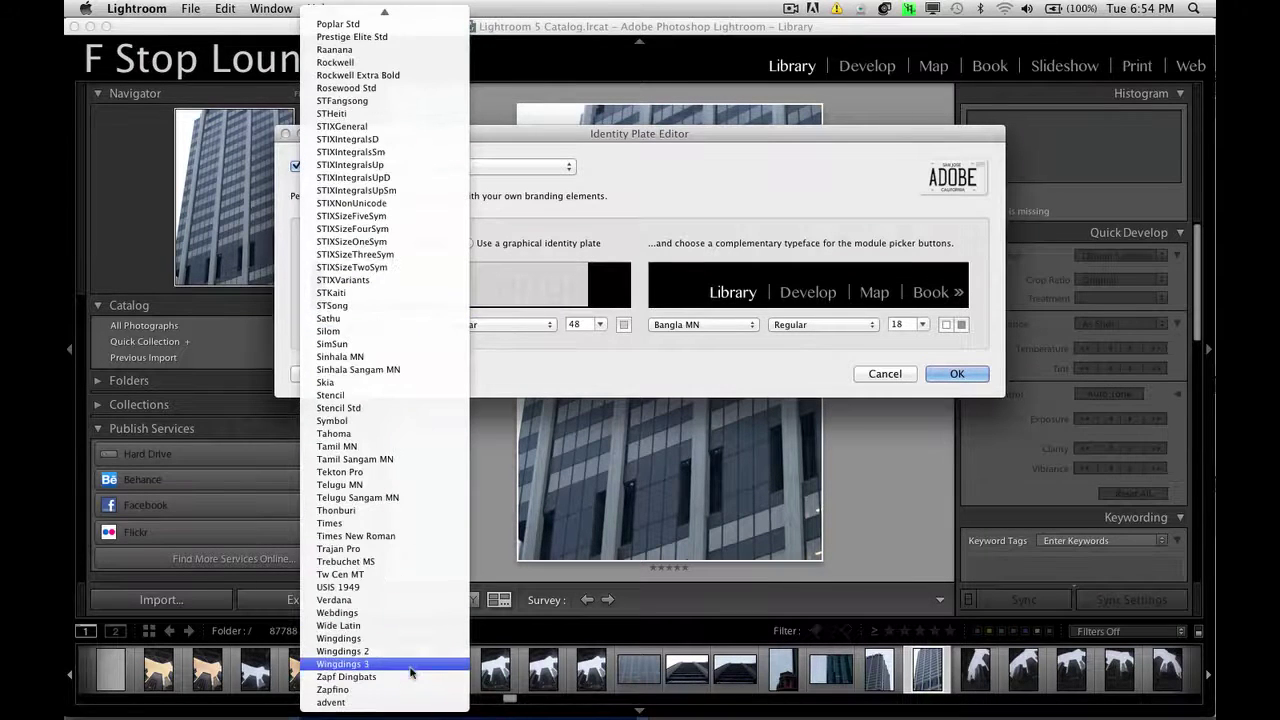
{"action": "left_click", "coordinate": [397, 638]}
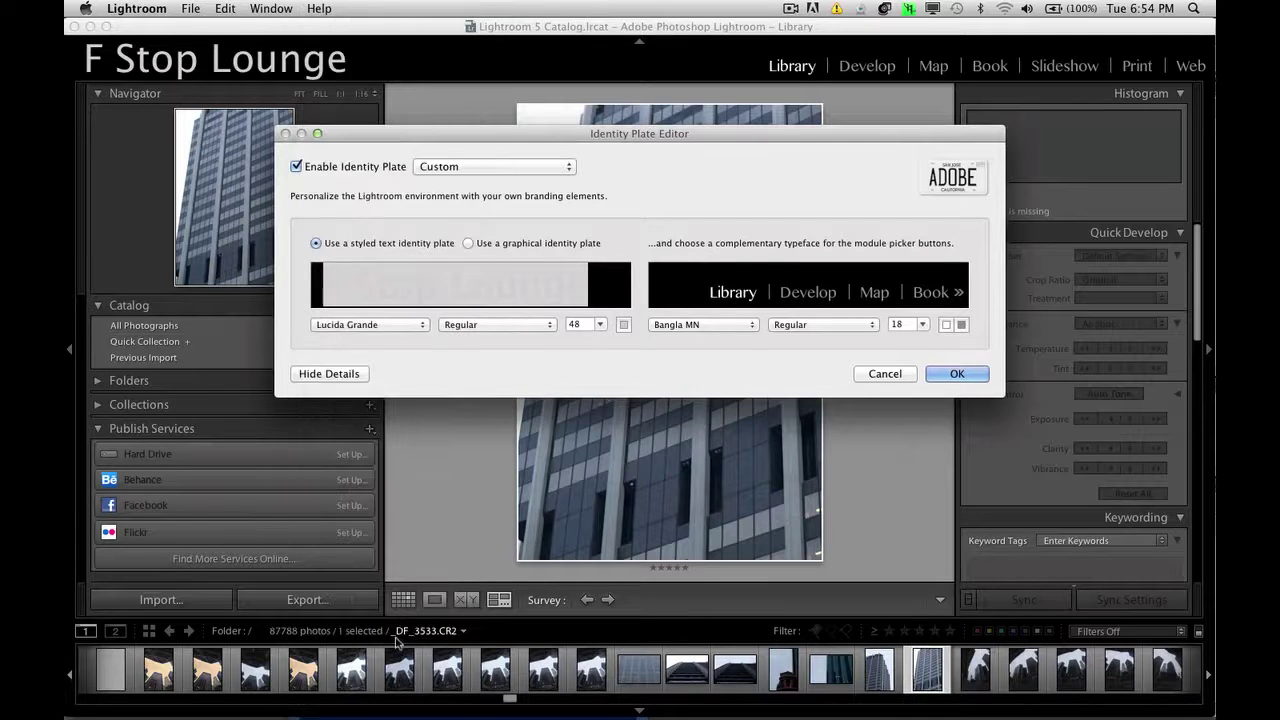
{"action": "left_click", "coordinate": [389, 322]}
{"action": "left_click", "coordinate": [383, 207]}
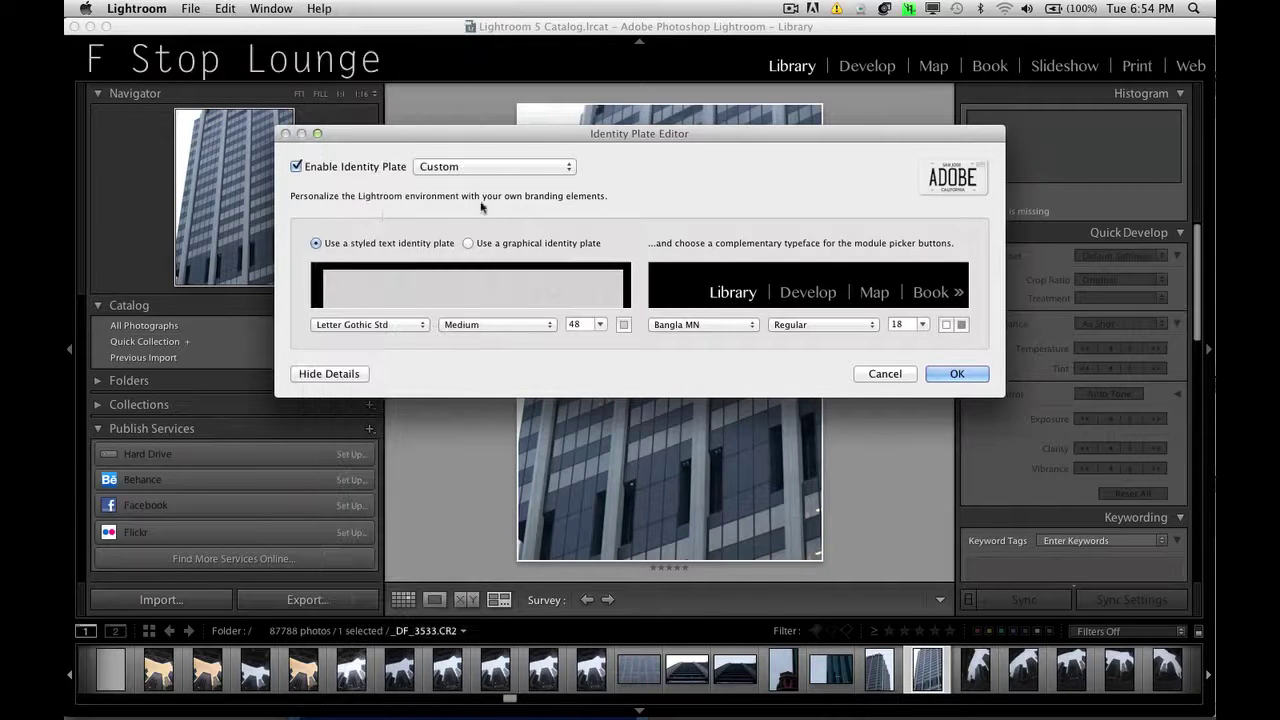
Set the plate text style to Slanted.
{"action": "left_click", "coordinate": [552, 325]}
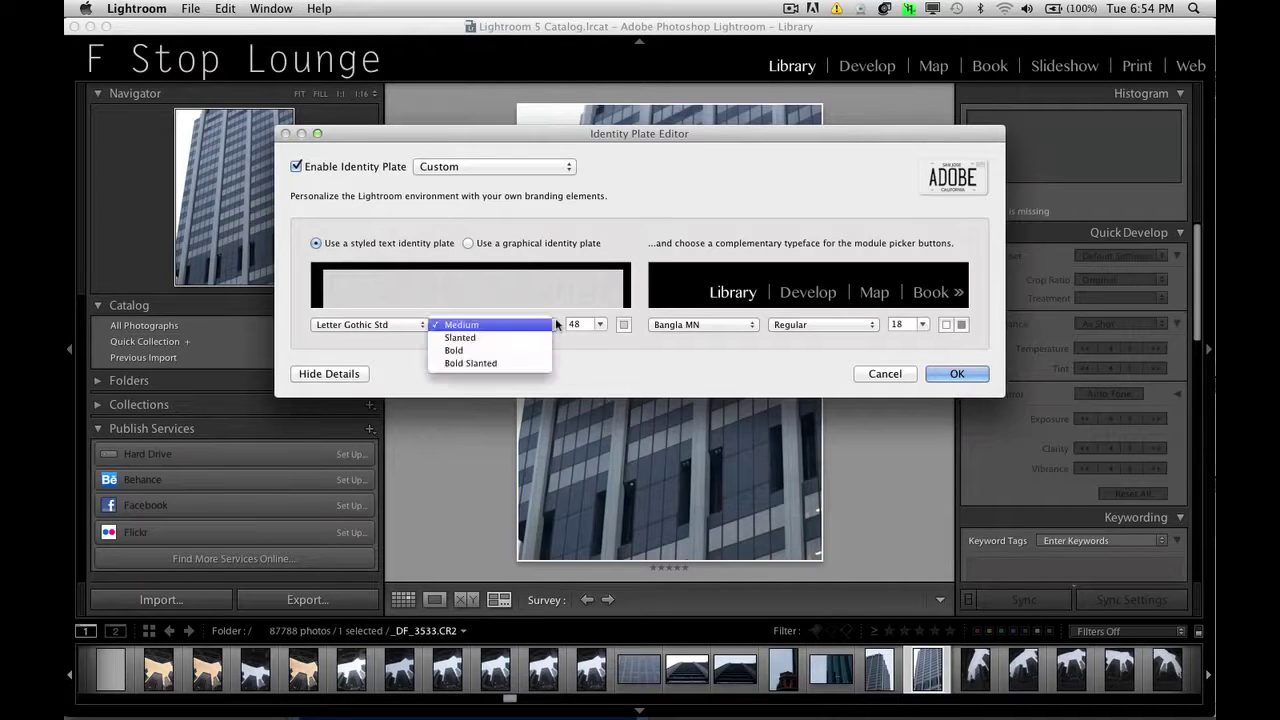
{"action": "left_click", "coordinate": [535, 336]}
{"action": "left_click", "coordinate": [600, 324]}
Set the plate text size to 36 after trying 64 and 72.
{"action": "left_click", "coordinate": [595, 358]}
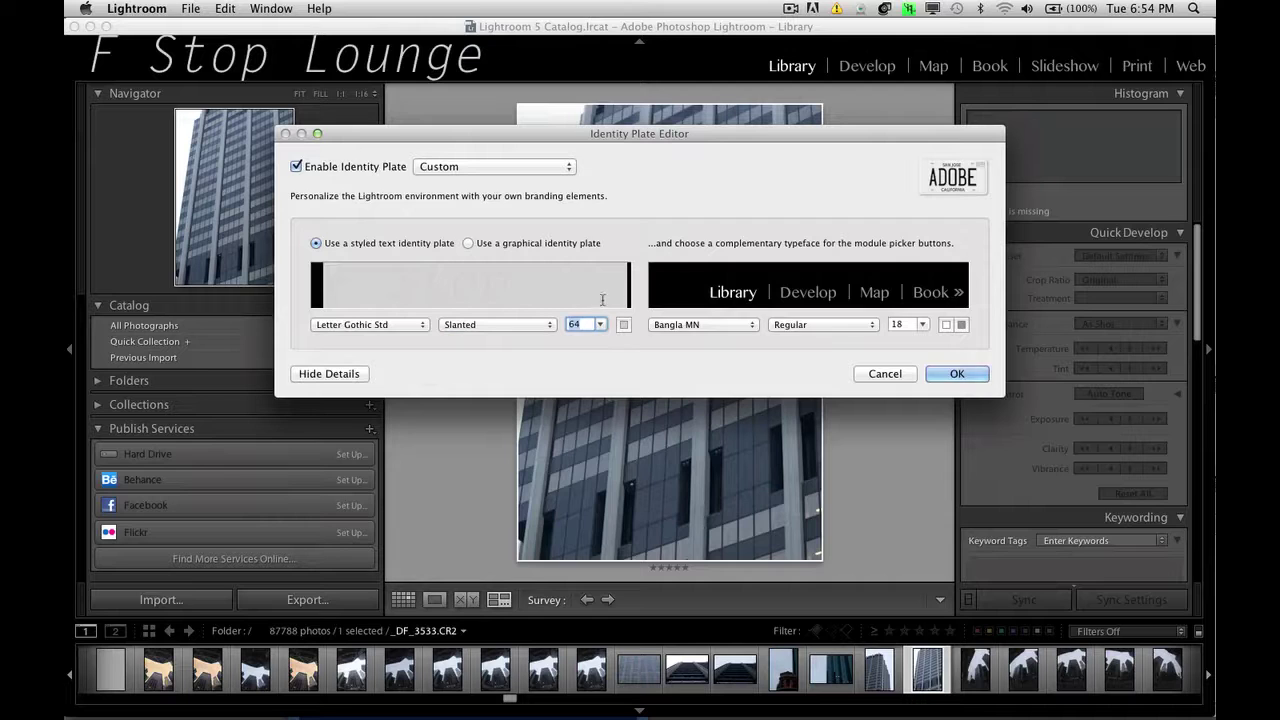
{"action": "left_click", "coordinate": [600, 325]}
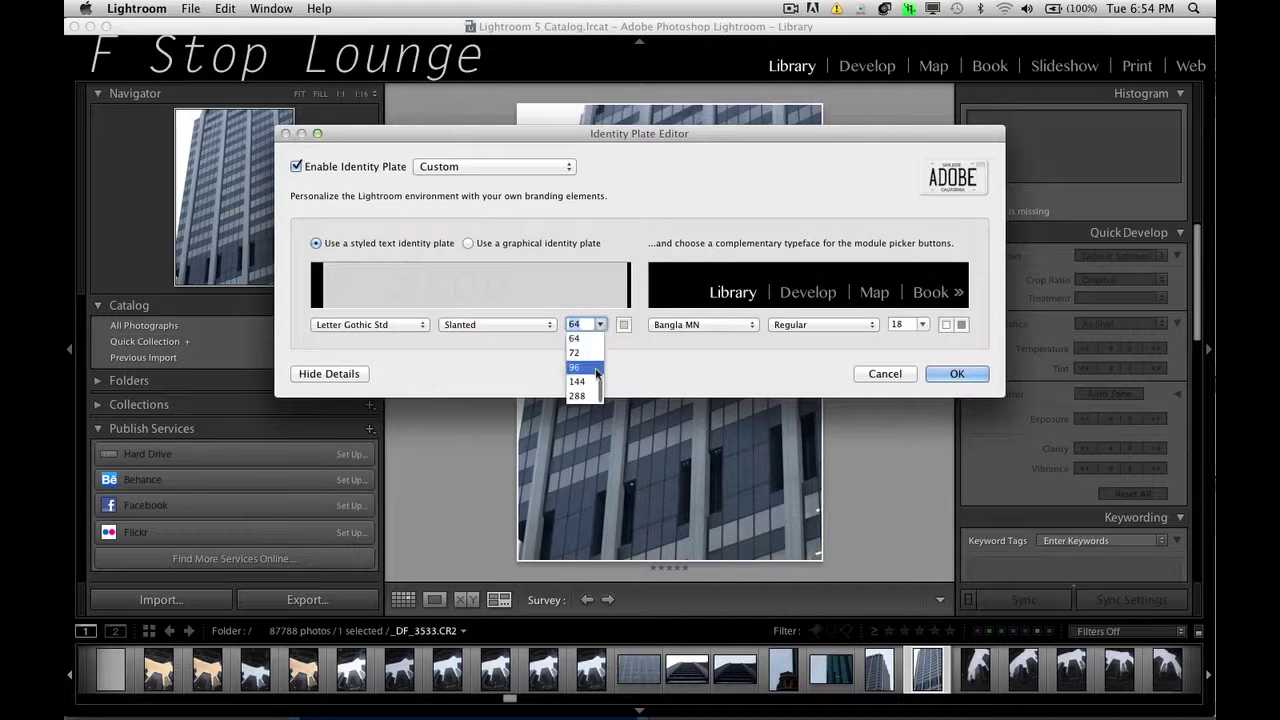
{"action": "left_click", "coordinate": [594, 352]}
{"action": "left_click", "coordinate": [601, 322]}
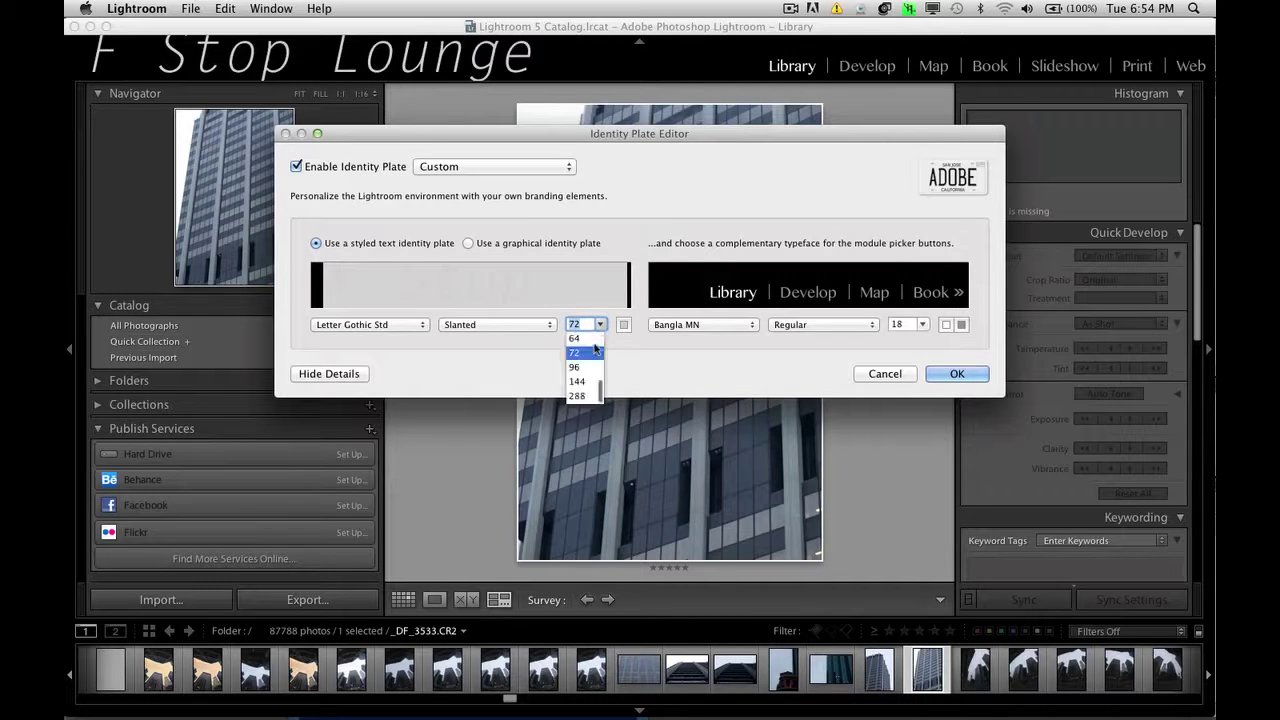
{"action": "scroll", "coordinate": [590, 345], "scroll_direction": "up", "scroll_amount": 2}
{"action": "left_click", "coordinate": [588, 341]}
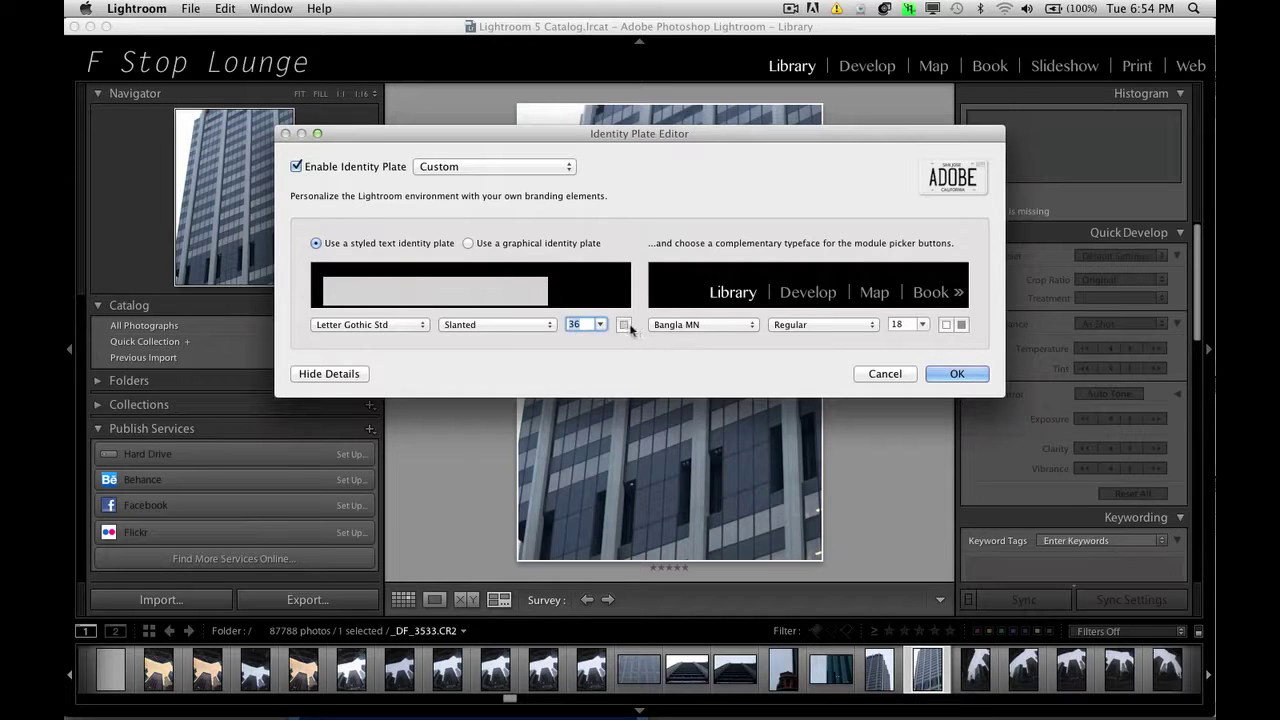
Colour the plate text green.
{"action": "left_click", "coordinate": [623, 324]}
{"action": "left_click", "coordinate": [368, 372]}
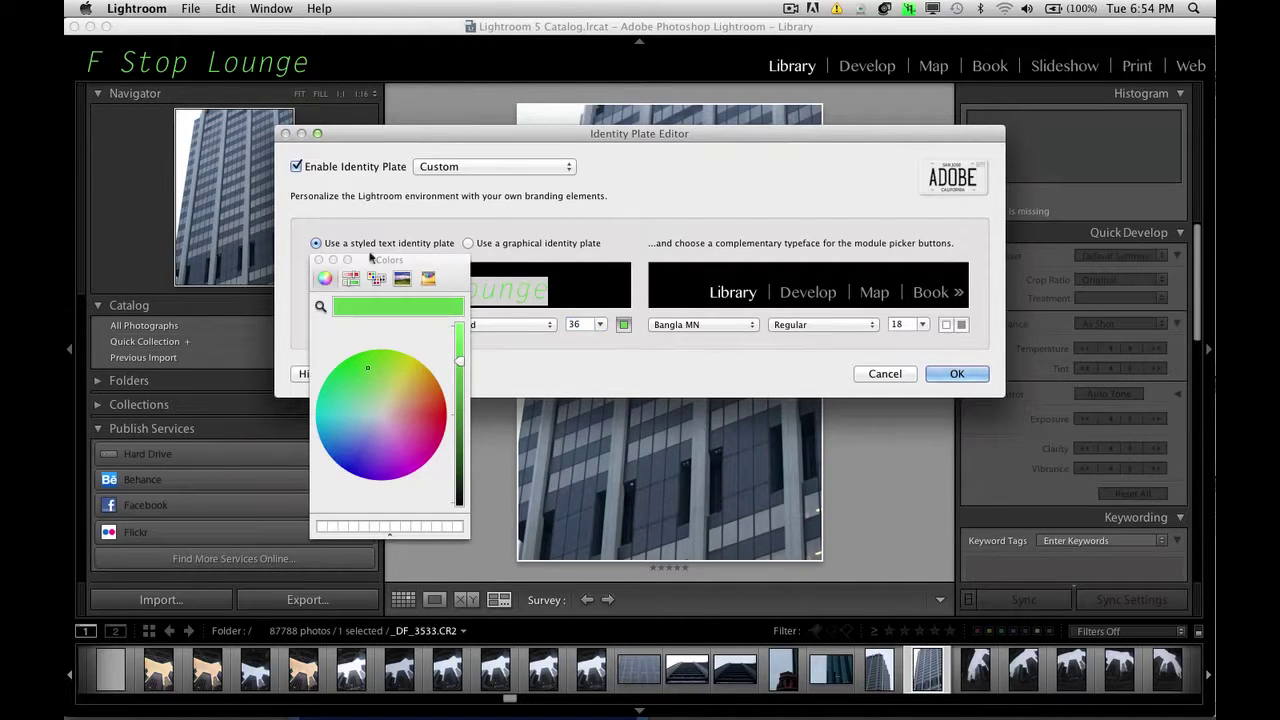
{"action": "left_click", "coordinate": [319, 260]}
Set the module picker names to AppleGothic at size 36.
{"action": "left_click", "coordinate": [753, 325]}
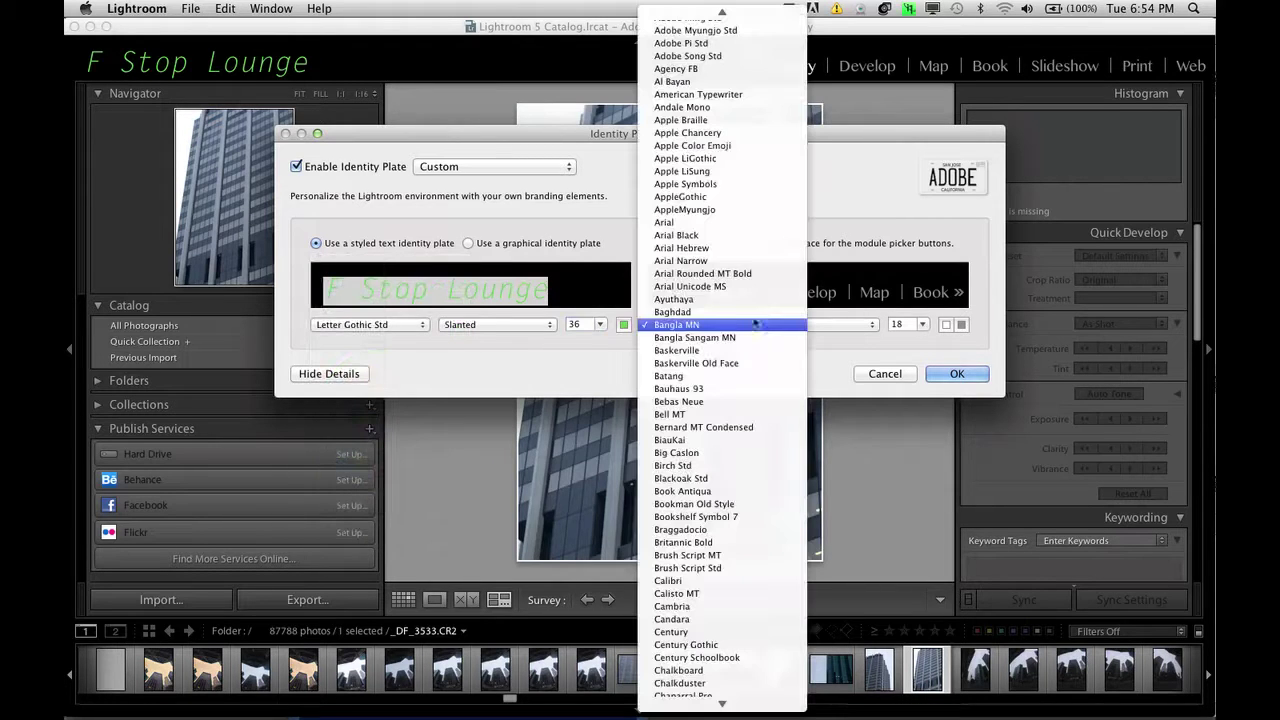
{"action": "left_click", "coordinate": [740, 207]}
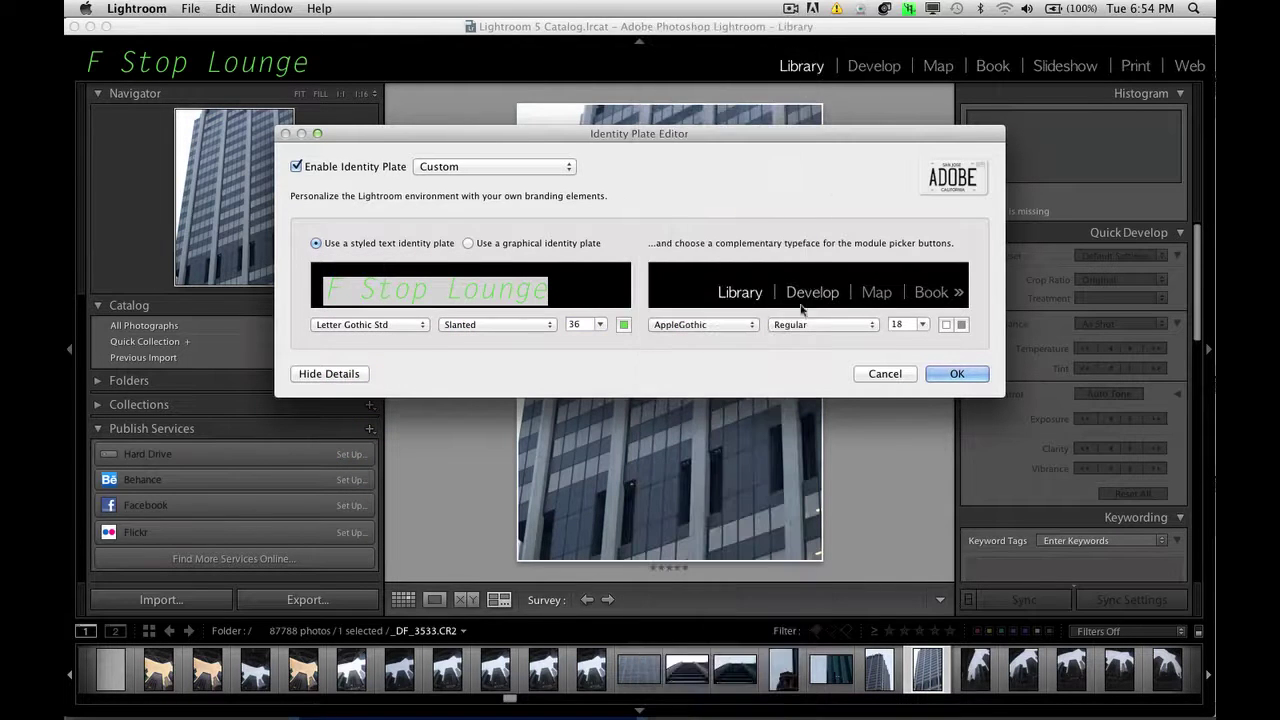
{"action": "left_click", "coordinate": [833, 331]}
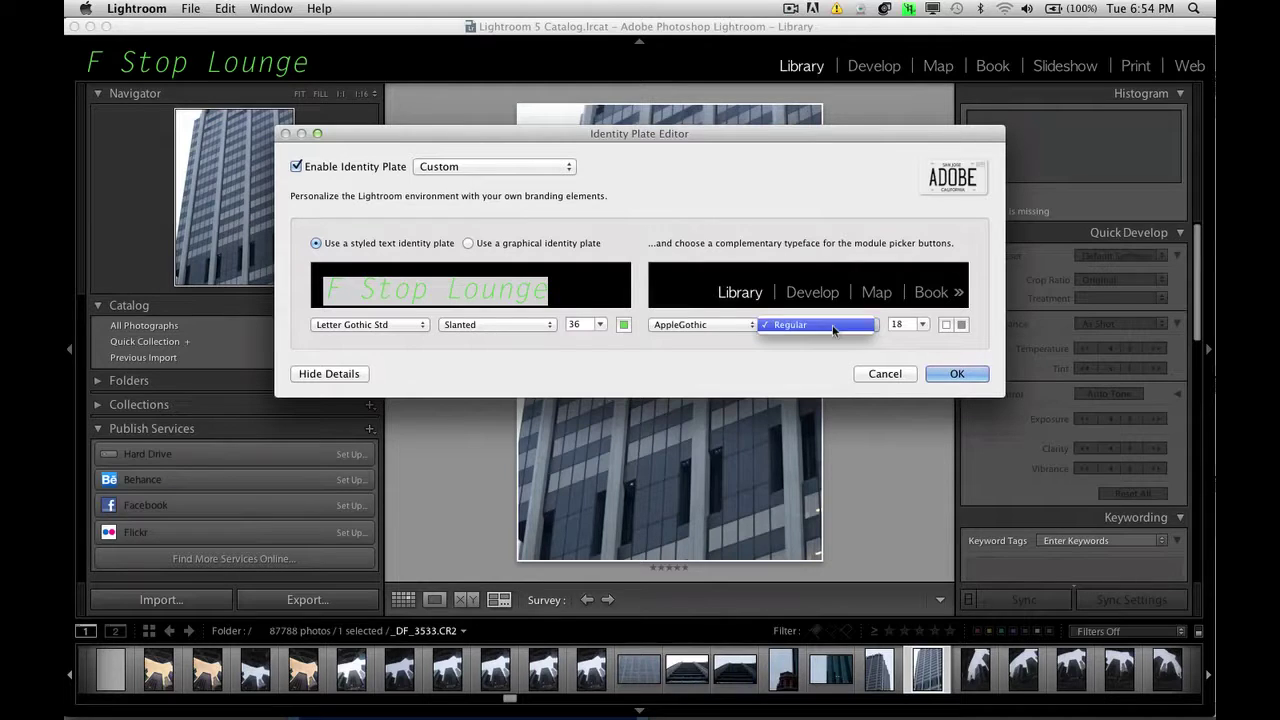
{"action": "left_click", "coordinate": [918, 342]}
{"action": "left_click", "coordinate": [921, 325]}
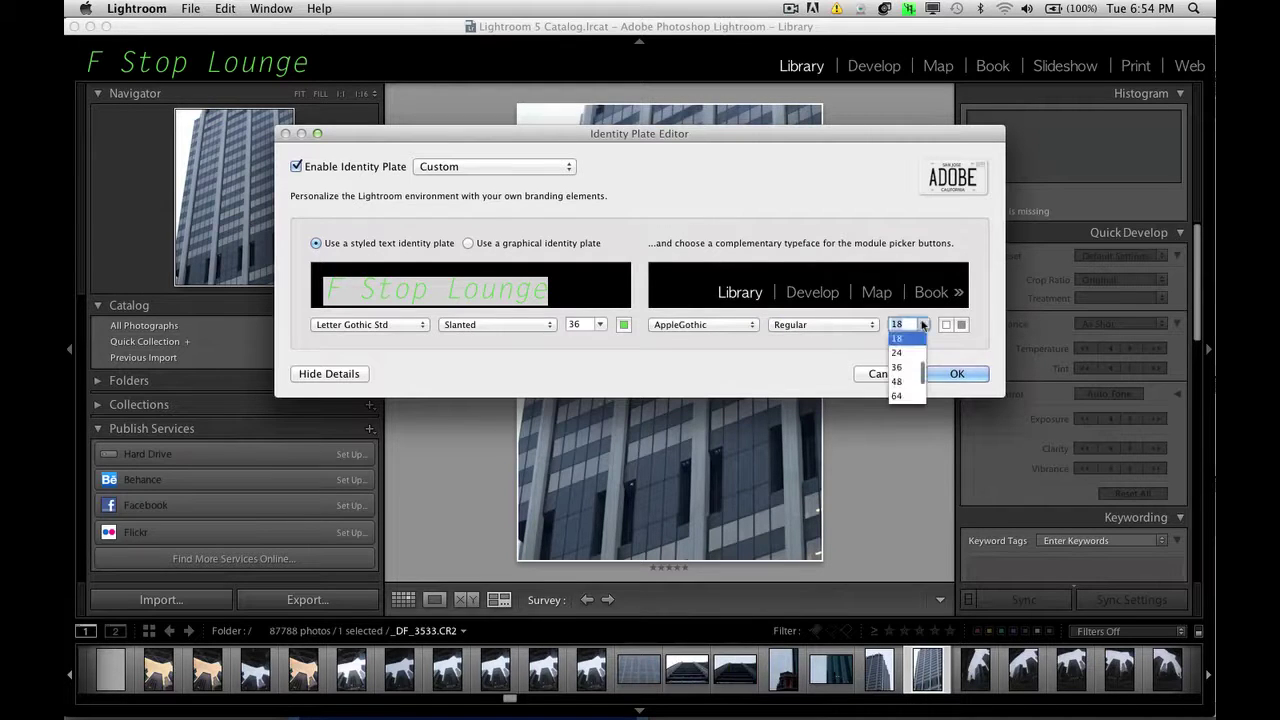
{"action": "left_click", "coordinate": [900, 372]}
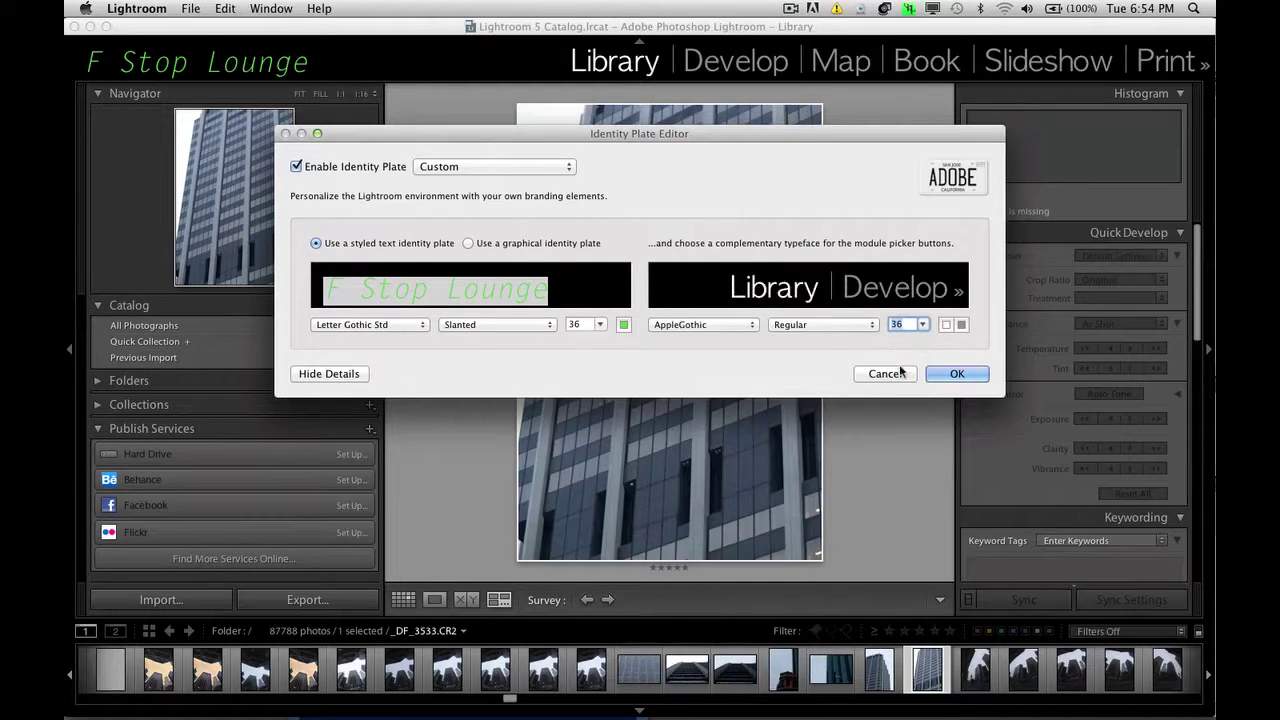
Make the active module name green and the others muted green, then apply the changes.
{"action": "left_click", "coordinate": [946, 325]}
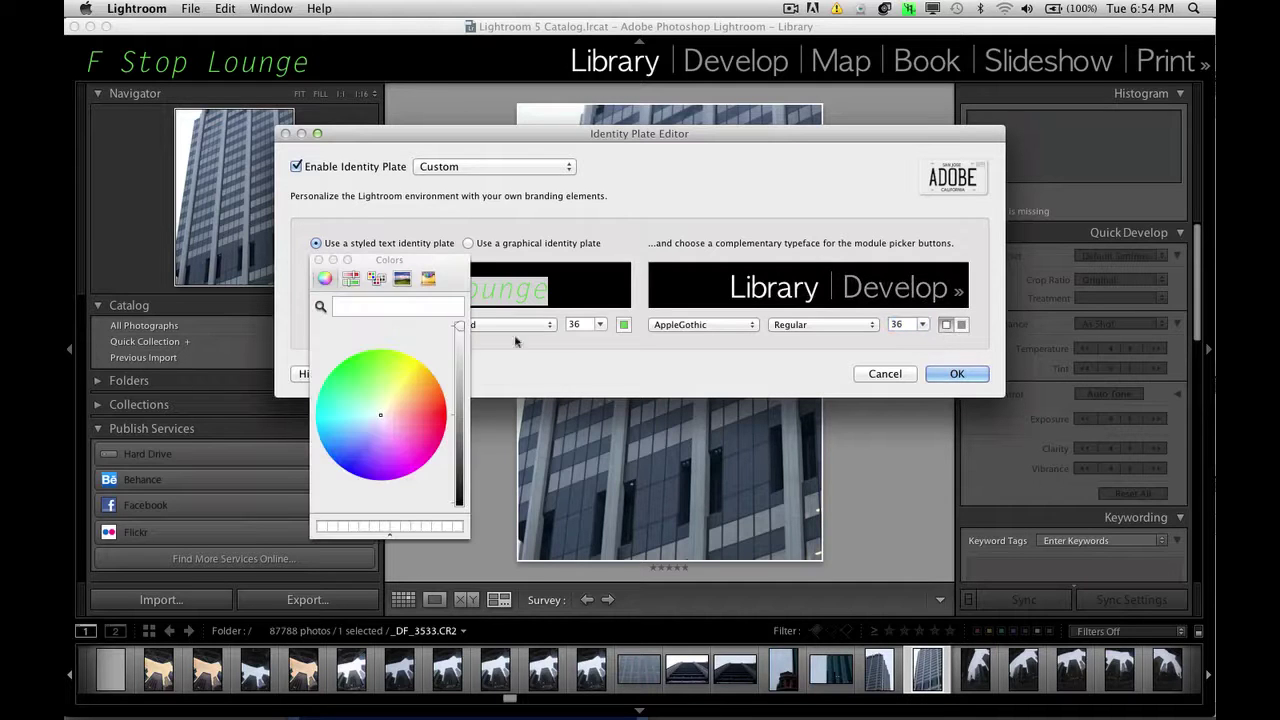
{"action": "left_click", "coordinate": [371, 355]}
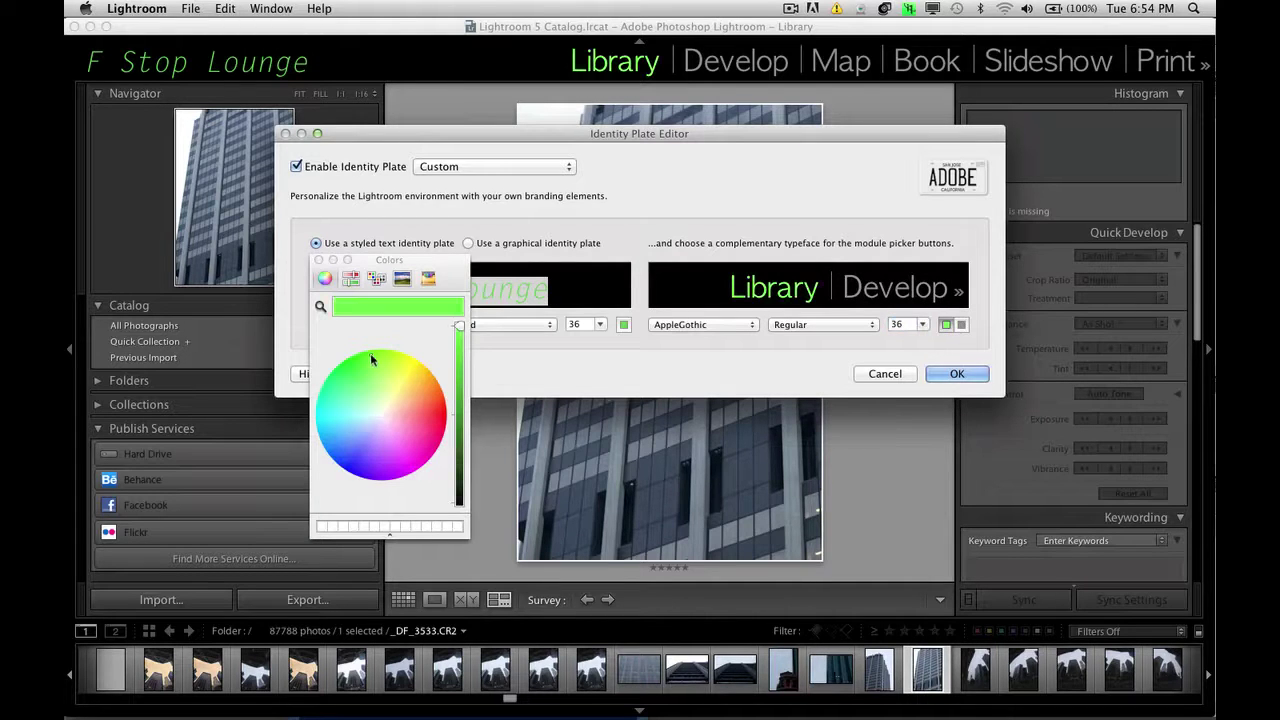
{"action": "left_click", "coordinate": [961, 325]}
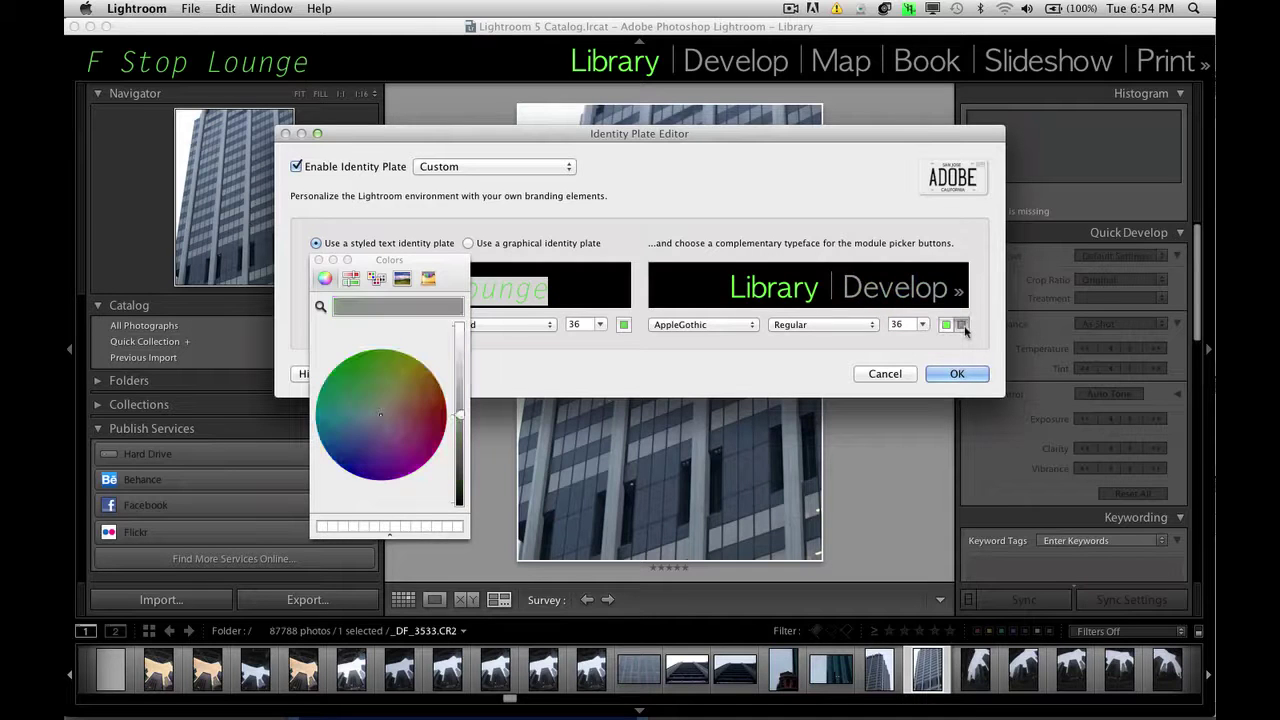
{"action": "left_click", "coordinate": [369, 385]}
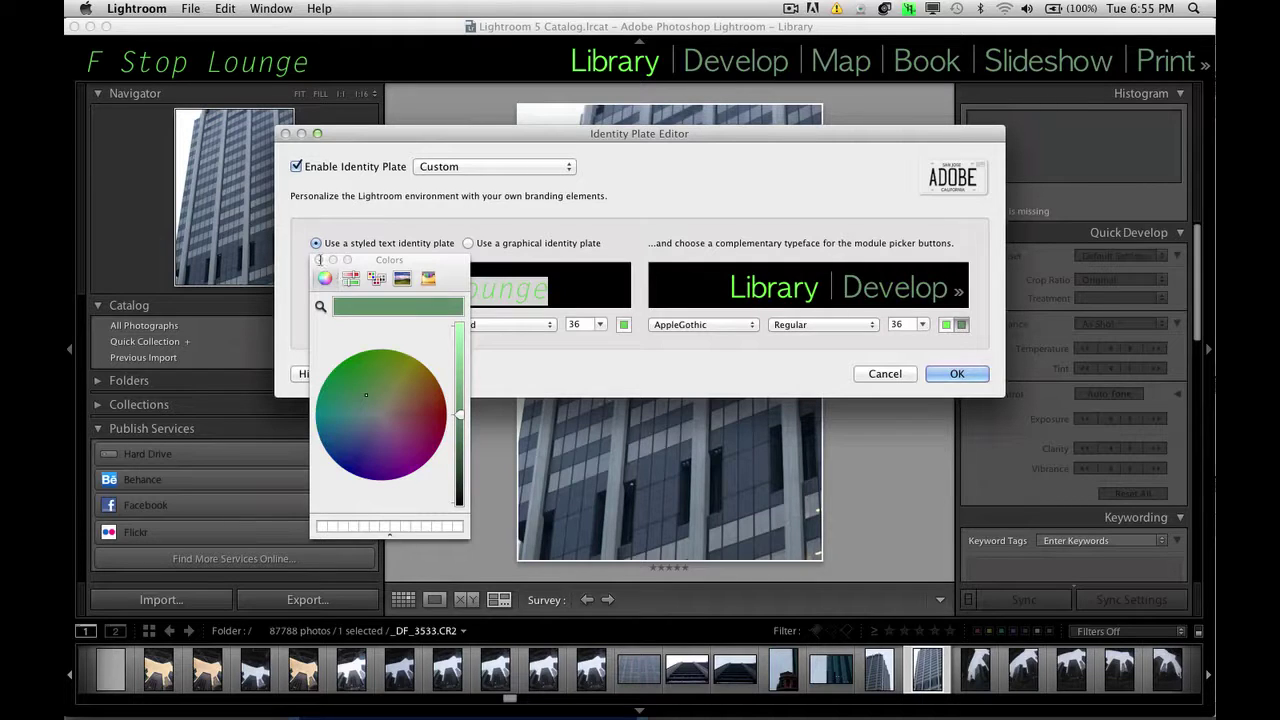
{"action": "left_click", "coordinate": [950, 374]}
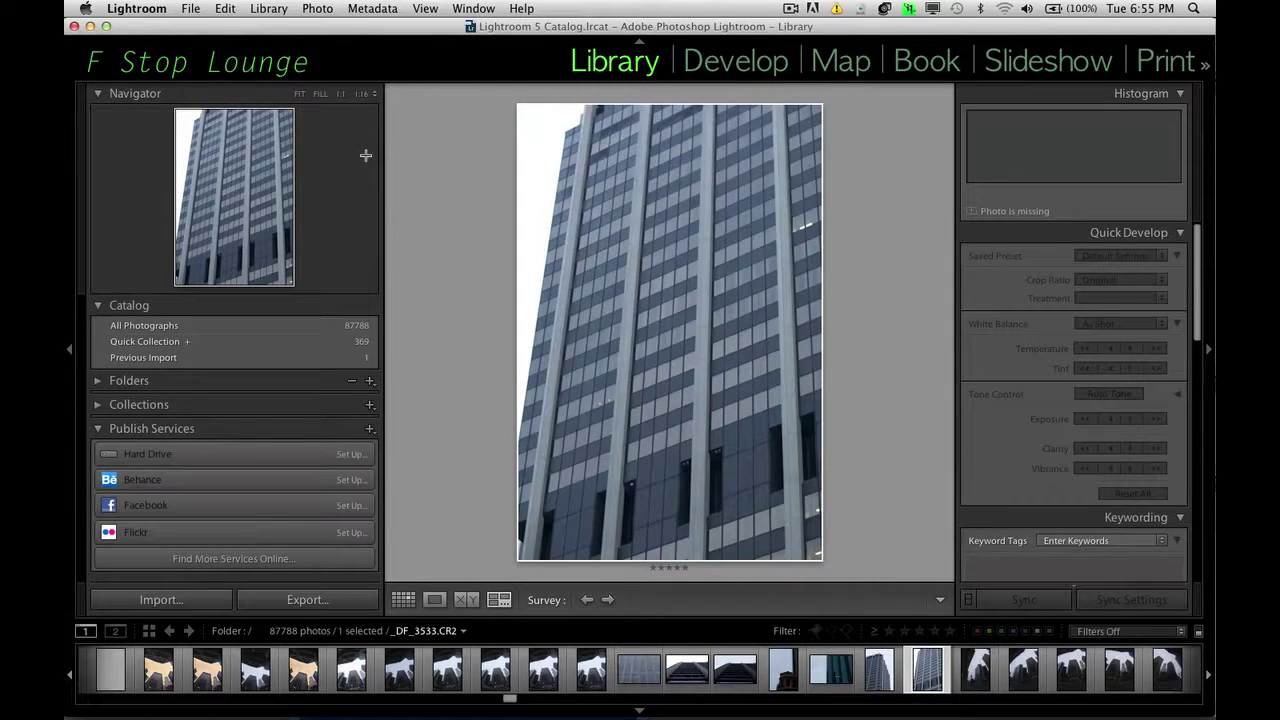
Show the Lightroom application menu, dismiss it, and show it again.
{"action": "left_click", "coordinate": [129, 12]}
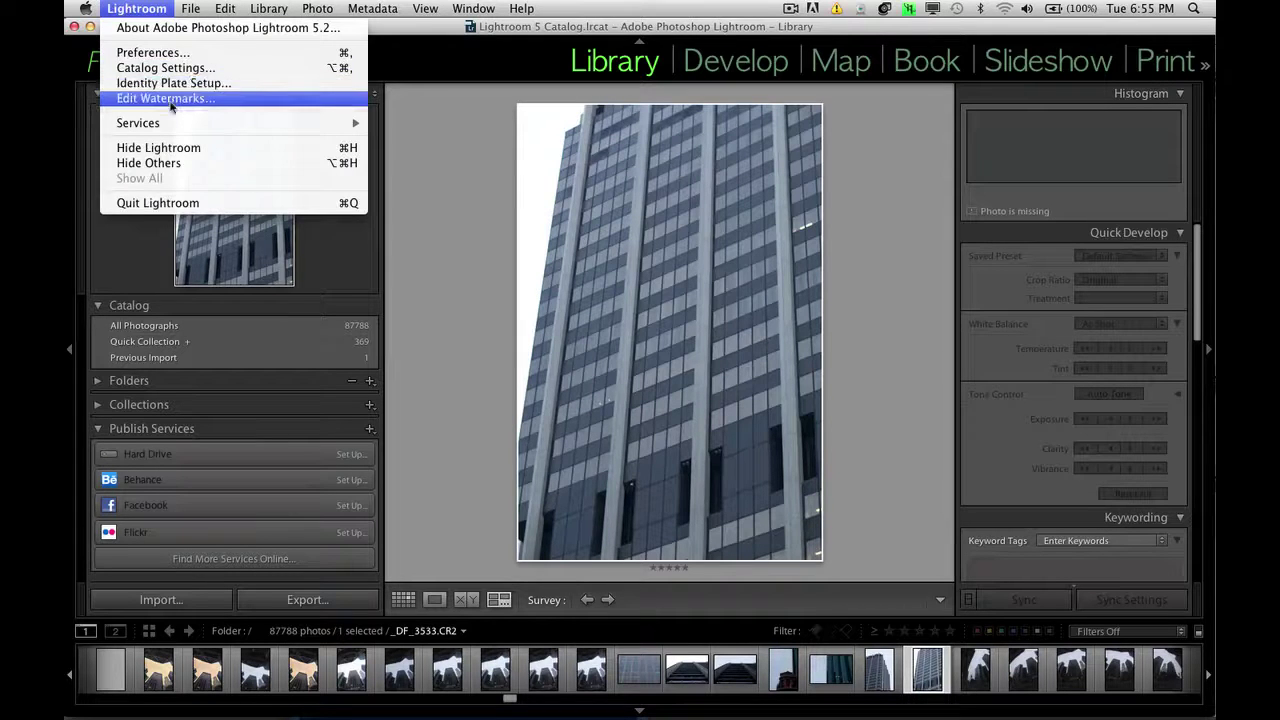
{"action": "left_click", "coordinate": [432, 120]}
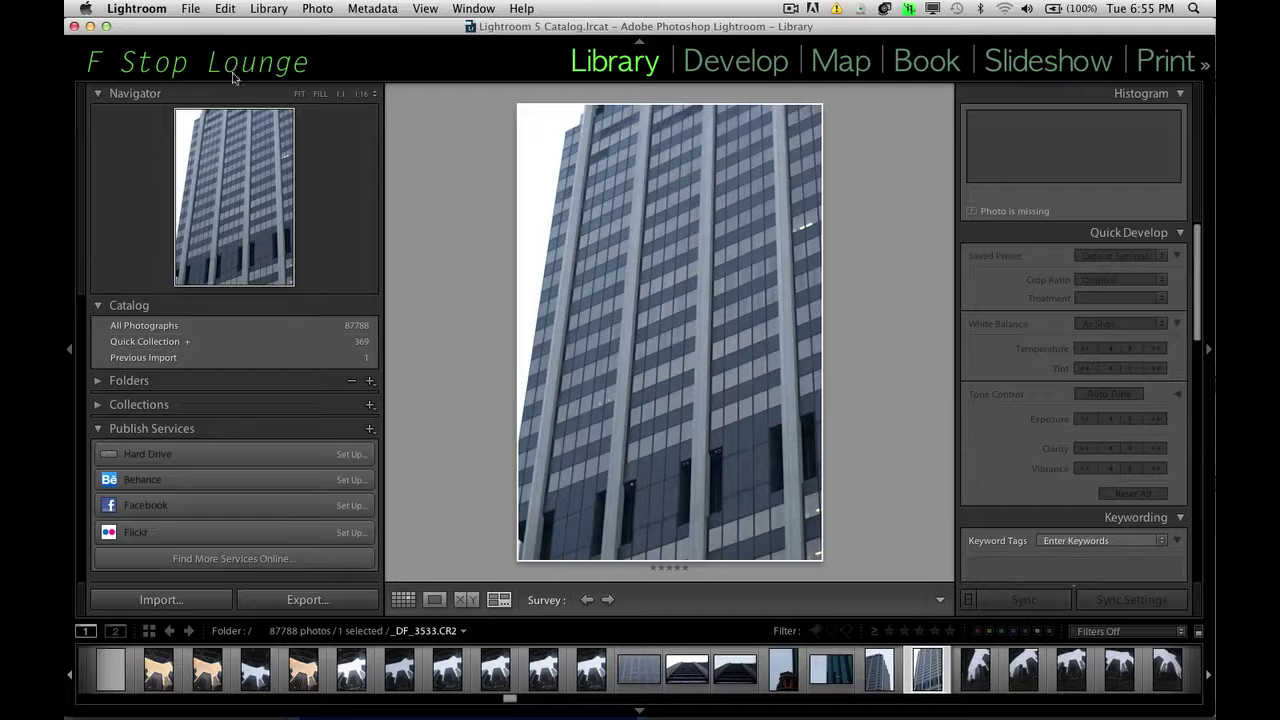
{"action": "left_click", "coordinate": [148, 10]}
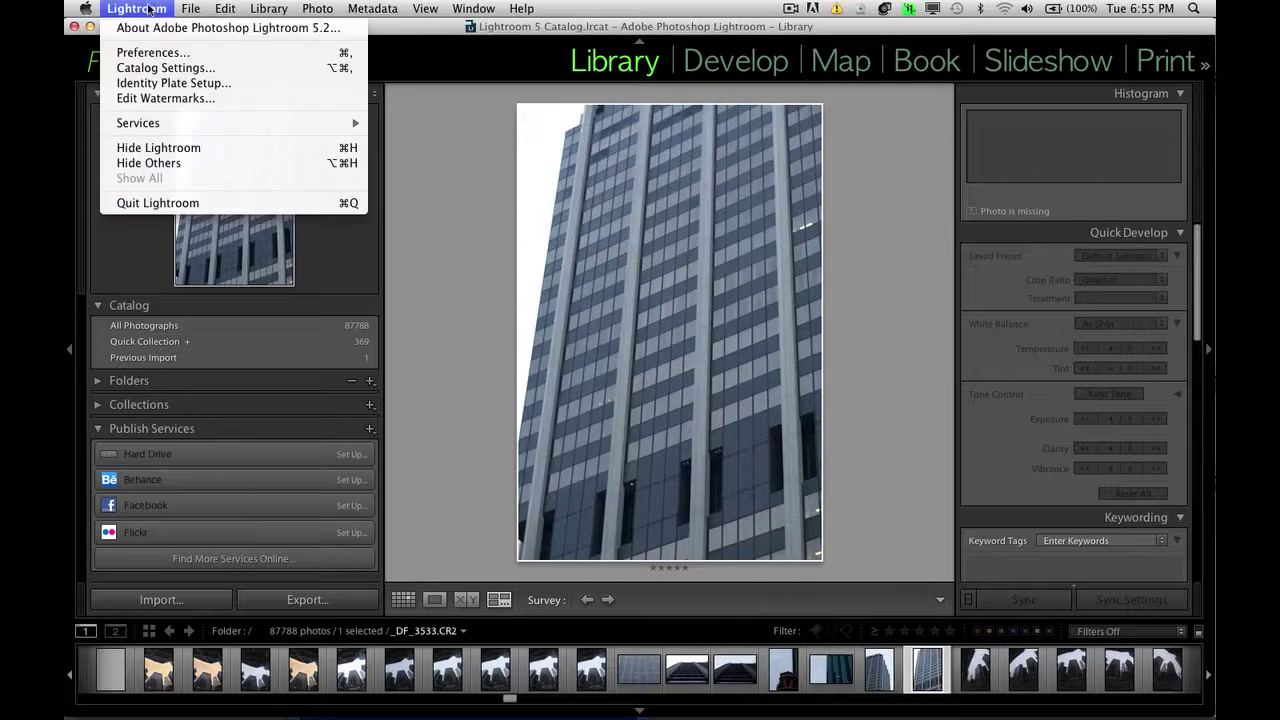
Switch the identity plate to a graphical image, then bring Photoshop forward with the logo file.
{"action": "left_click", "coordinate": [149, 68]}
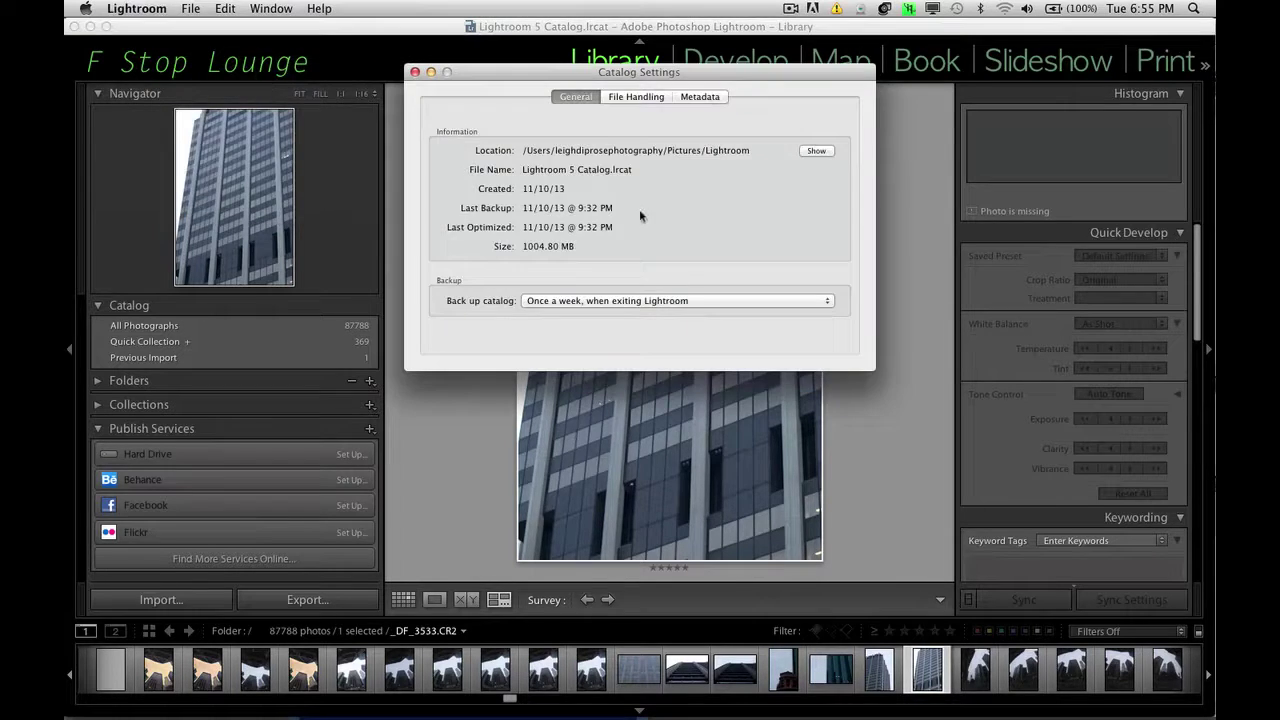
{"action": "left_click", "coordinate": [415, 72]}
{"action": "left_click", "coordinate": [144, 9]}
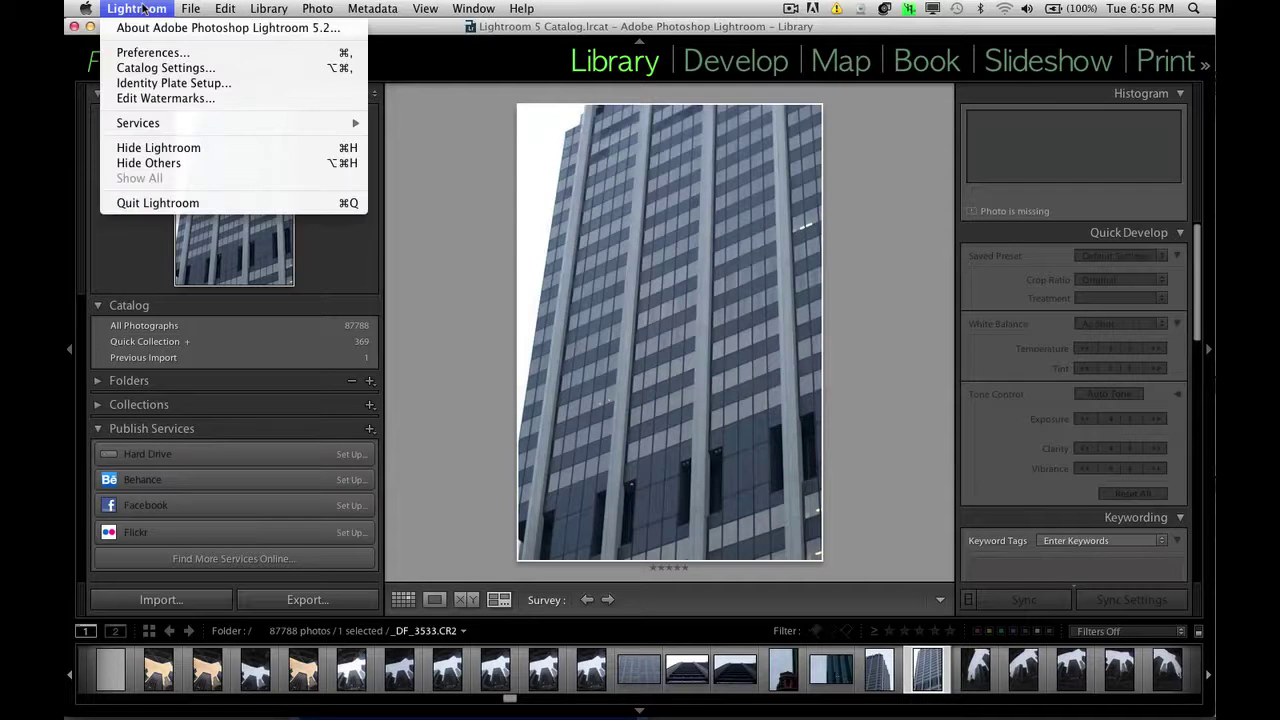
{"action": "left_click", "coordinate": [168, 84]}
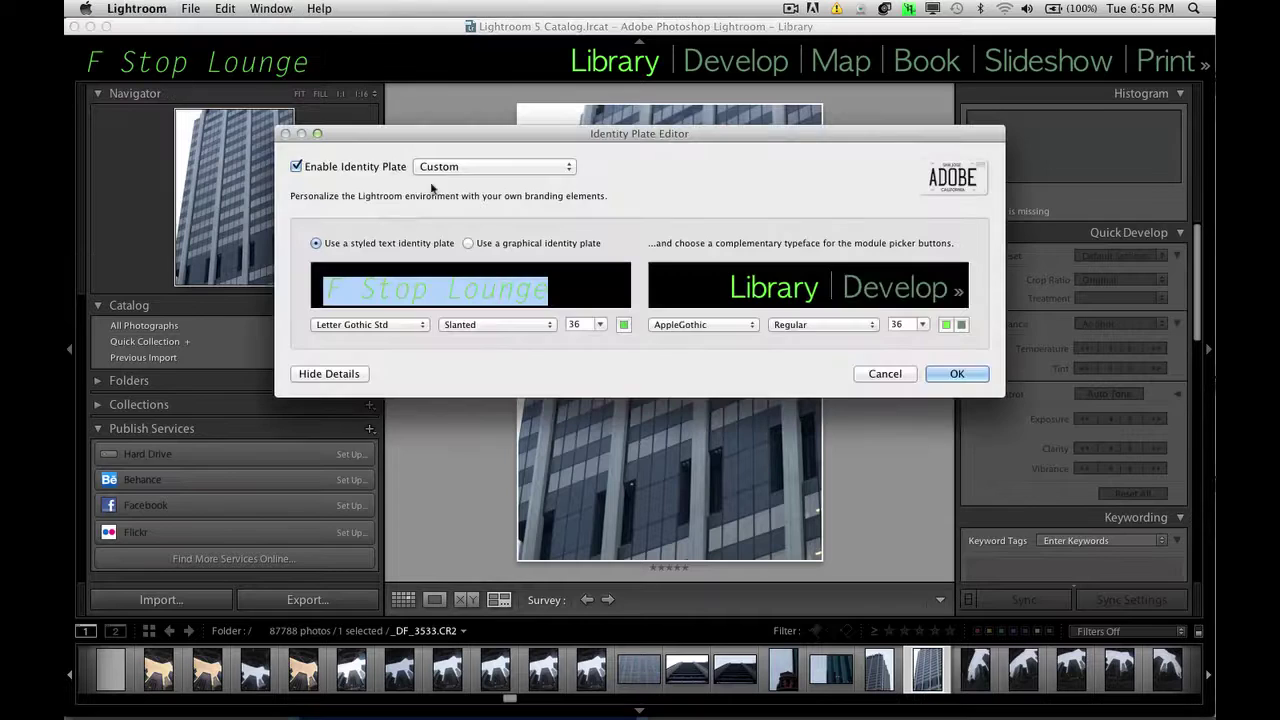
{"action": "left_click", "coordinate": [469, 243]}
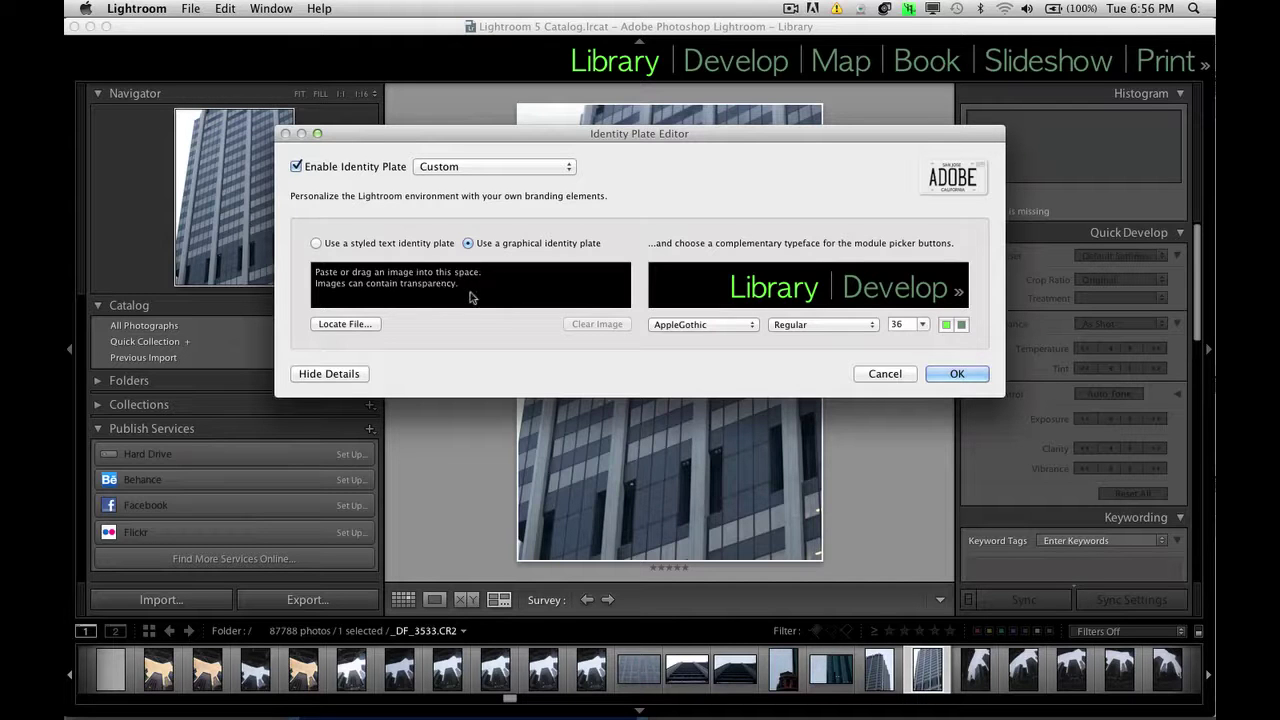
{"action": "key", "text": "super+Tab"}
{"action": "key", "text": "super+Tab"}
{"action": "key", "text": "super+Tab"}
{"action": "key", "text": "super+Tab"}
{"action": "key", "text": "shift+super+Tab"}
{"action": "key", "text": "shift+super+Tab"}
{"action": "key", "text": "shift+super+Tab"}
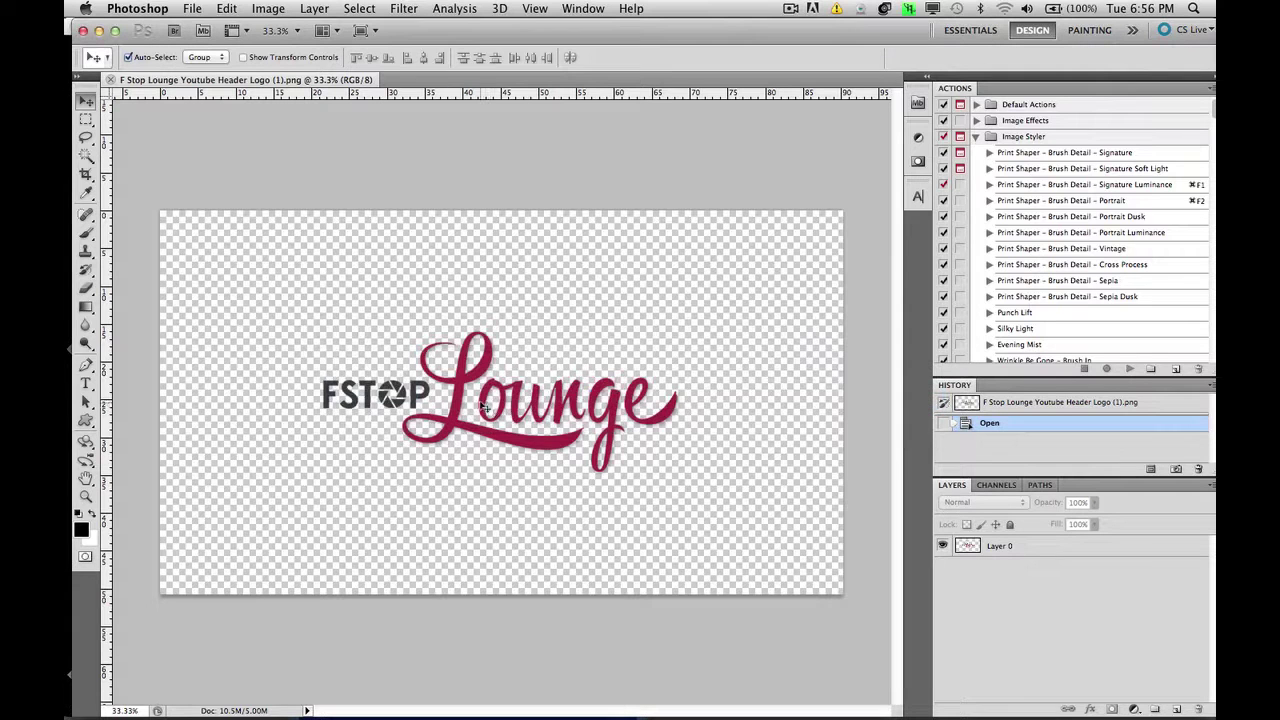
Select Layer 0 and nudge the FSTOP Lounge logo slightly left and down.
{"action": "left_click", "coordinate": [494, 406]}
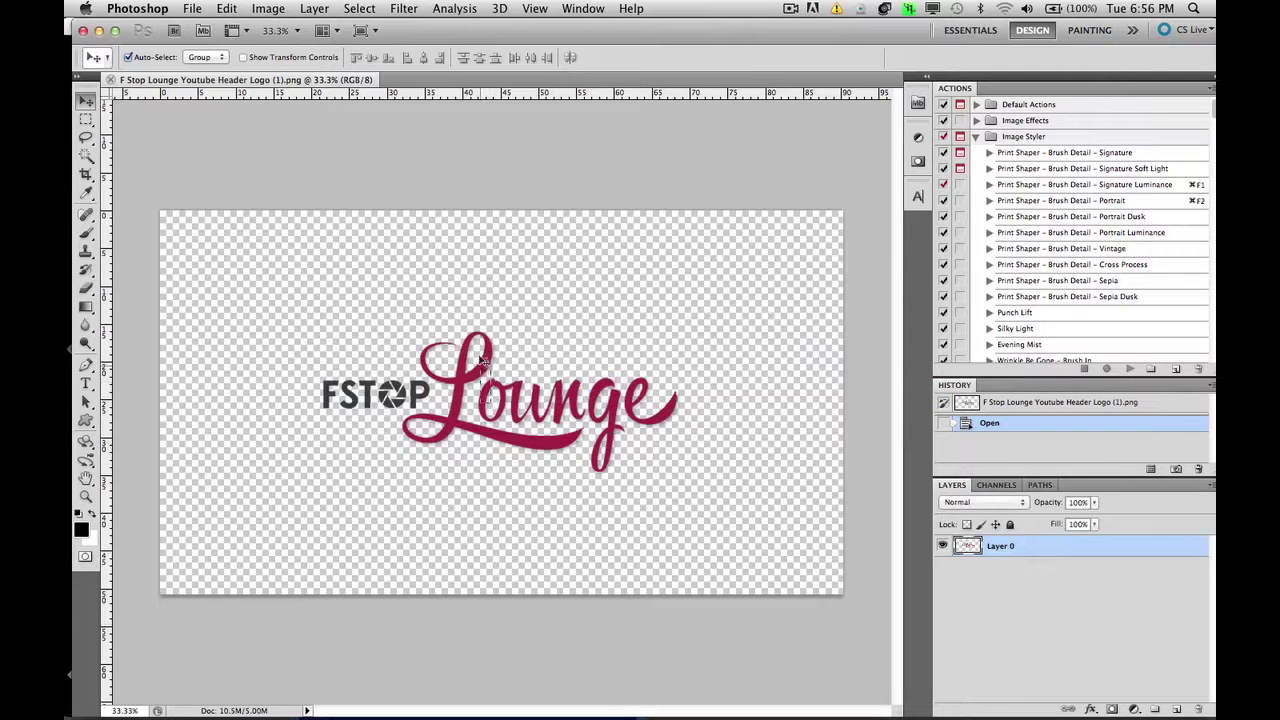
{"action": "left_click_drag", "start_coordinate": [492, 354], "coordinate": [468, 388]}
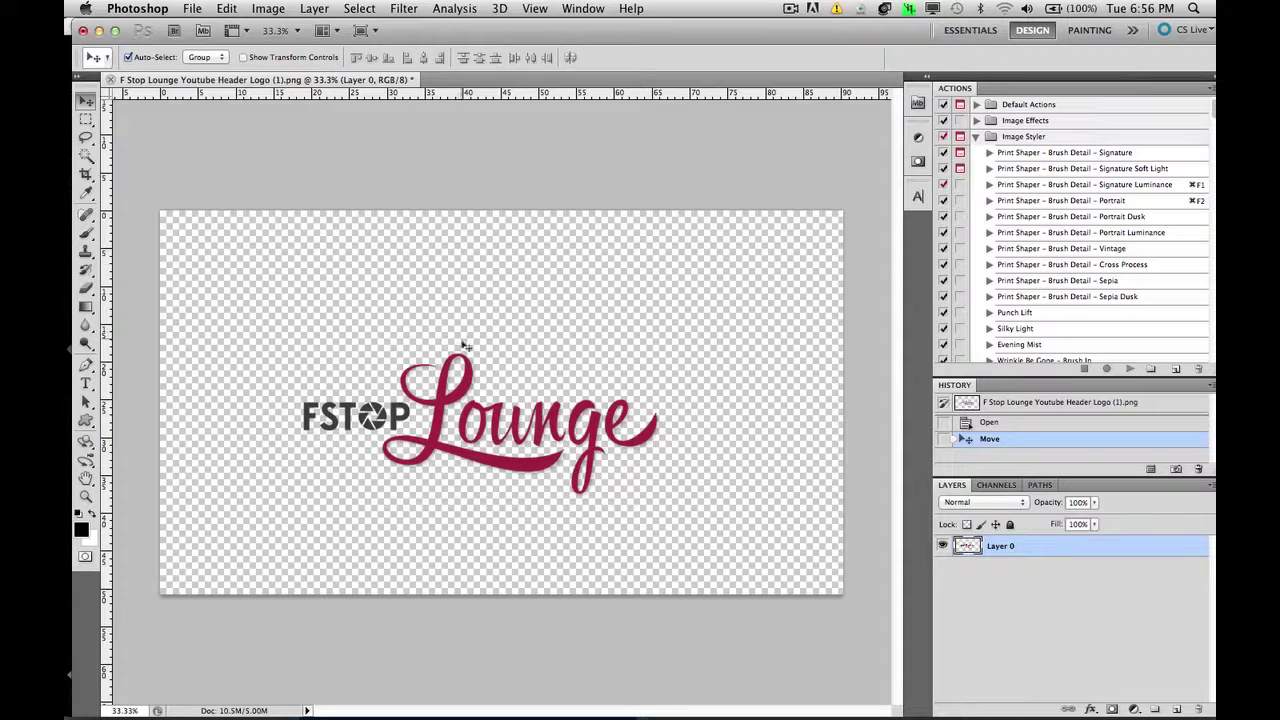
{"action": "left_click", "coordinate": [192, 8]}
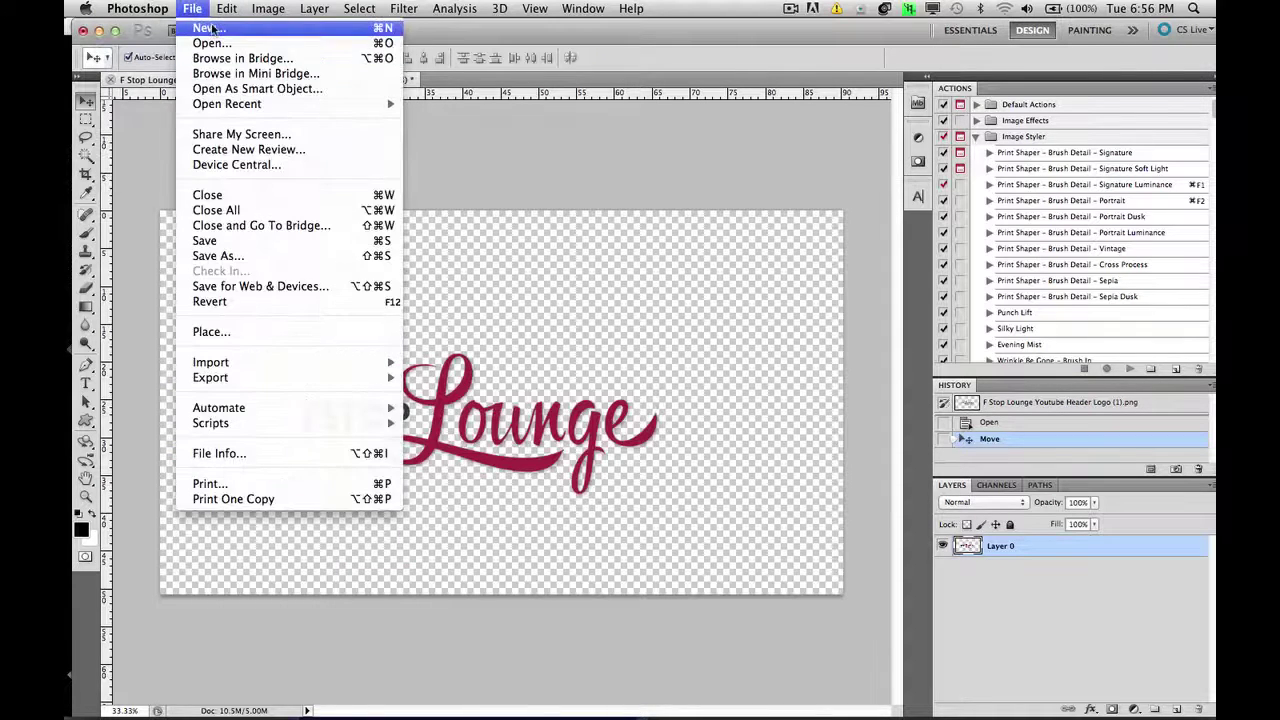
{"action": "left_click", "coordinate": [477, 191]}
Start a new document and set its height to 2.5 cm.
{"action": "key", "text": "super+n"}
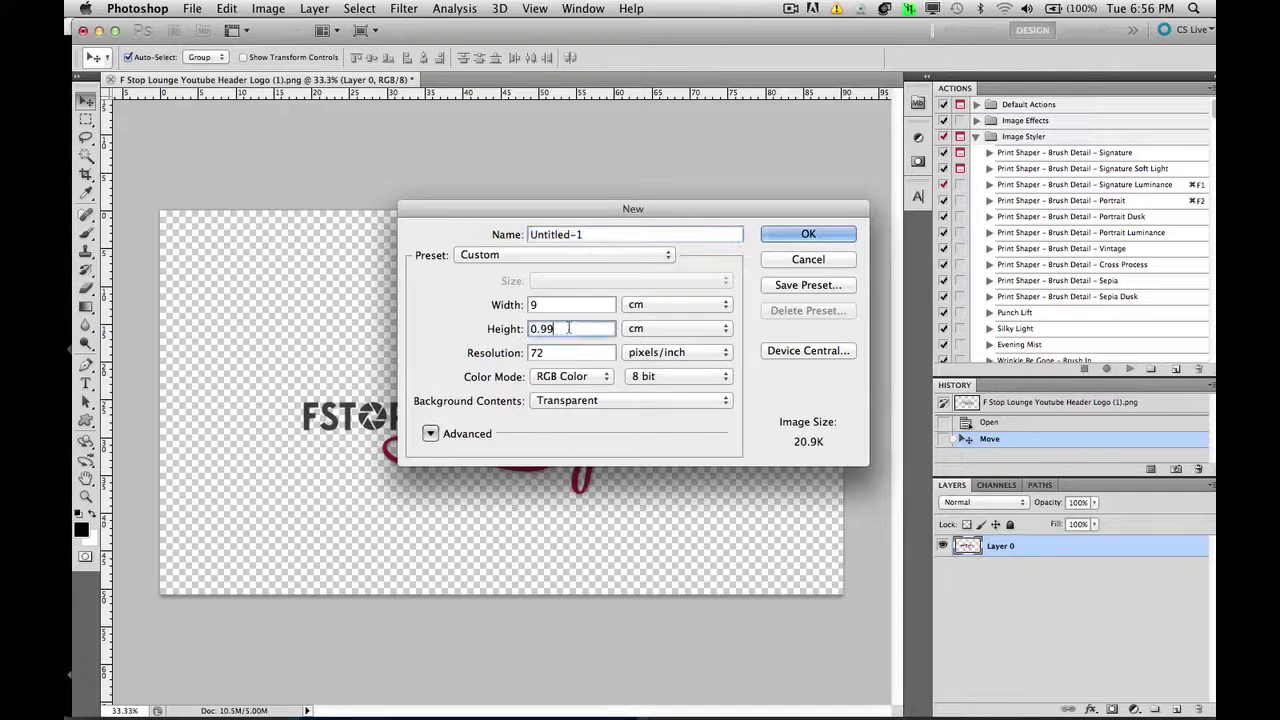
{"action": "key", "text": "super+Tab"}
{"action": "key", "text": "super+Tab"}
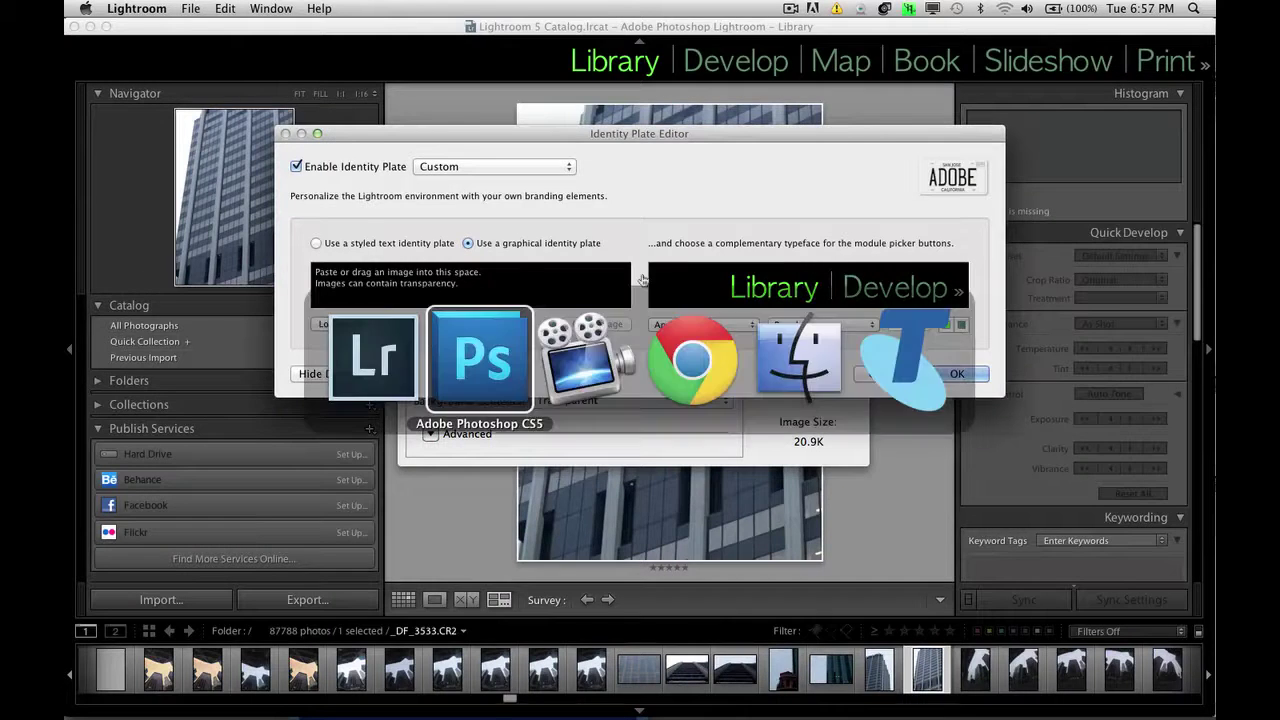
{"action": "double_click", "coordinate": [563, 329]}
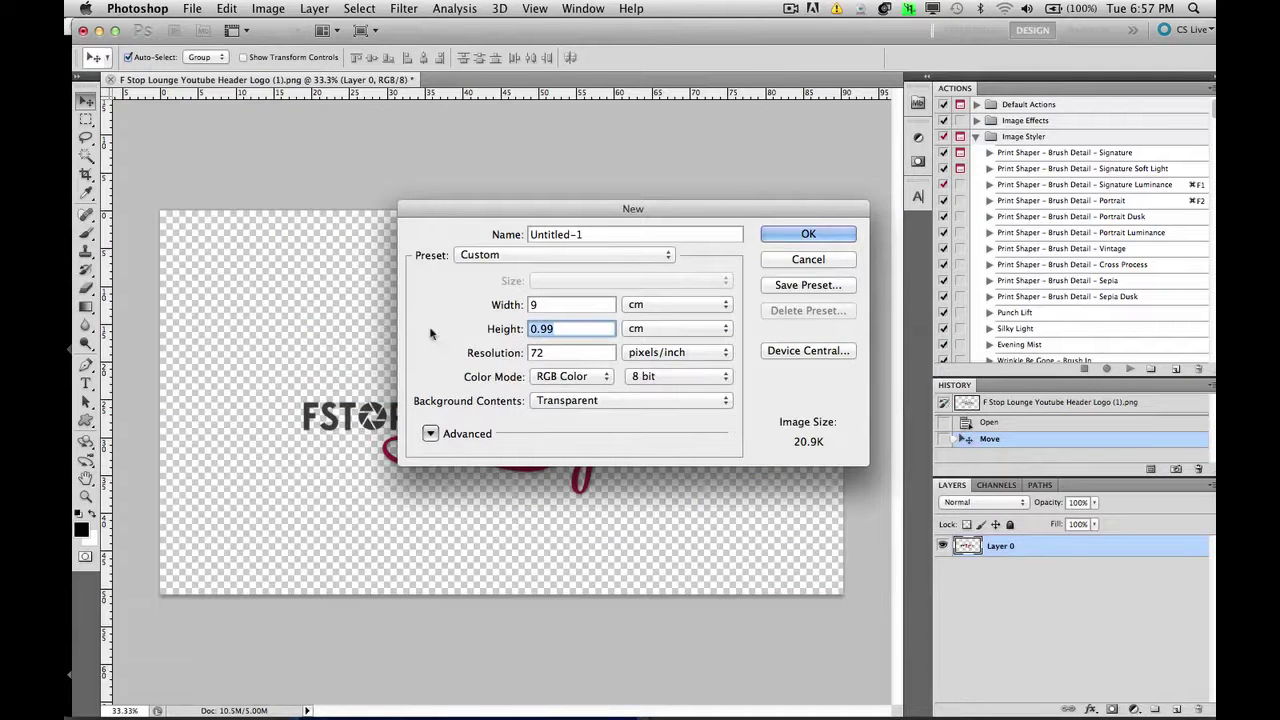
{"action": "type", "text": "2.5"}
Create the 9 × 2.5 cm transparent document and drag the logo layer into it.
{"action": "left_click", "coordinate": [786, 232]}
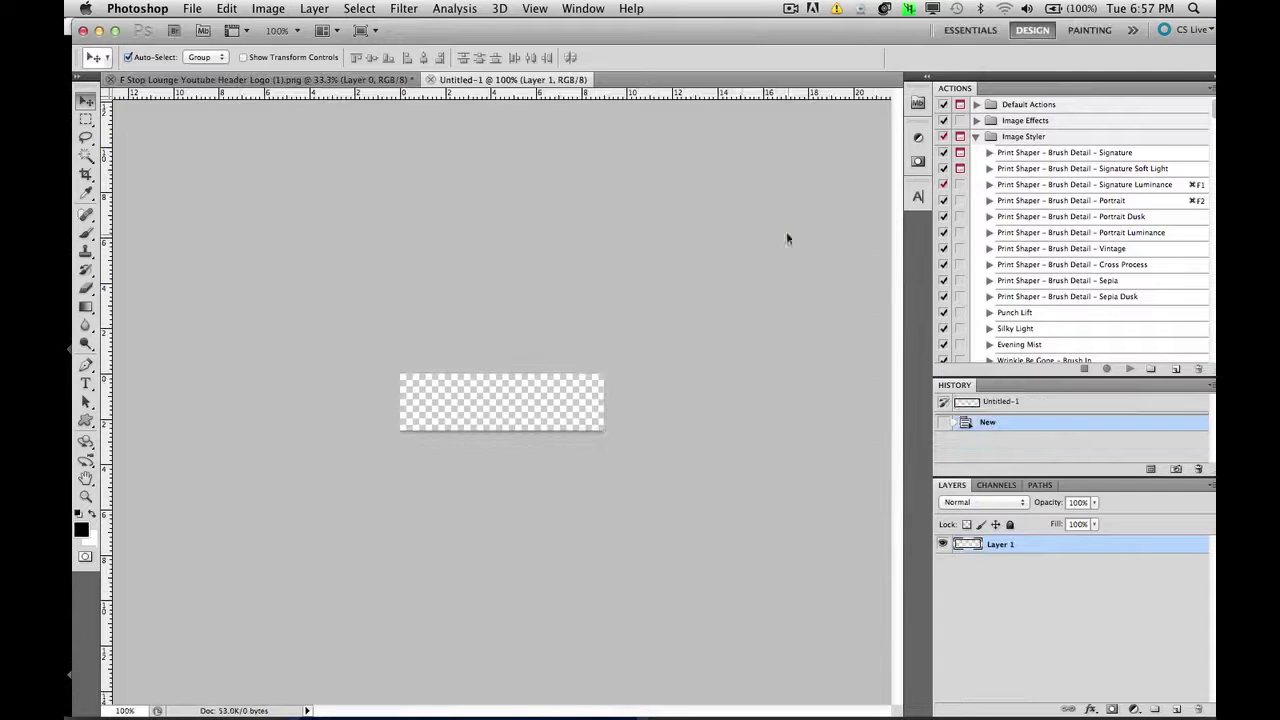
{"action": "key", "text": "super+equal"}
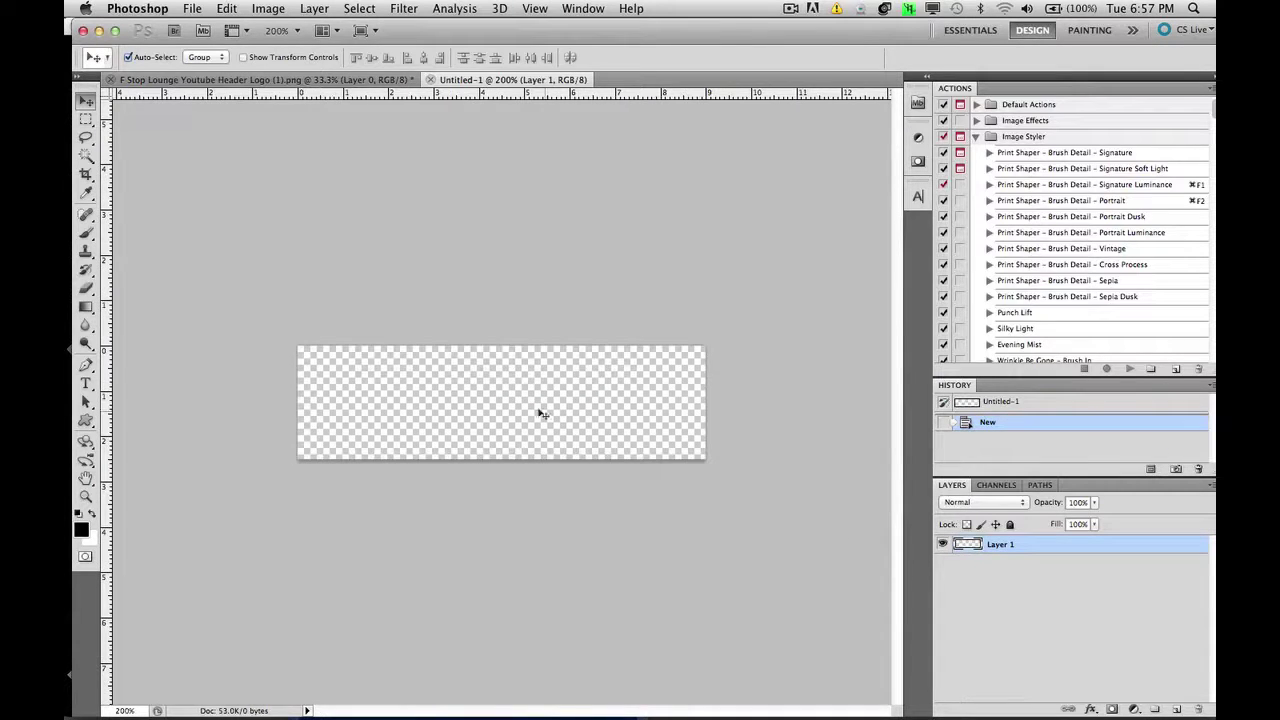
{"action": "left_click", "coordinate": [298, 82]}
{"action": "key", "text": "super+a"}
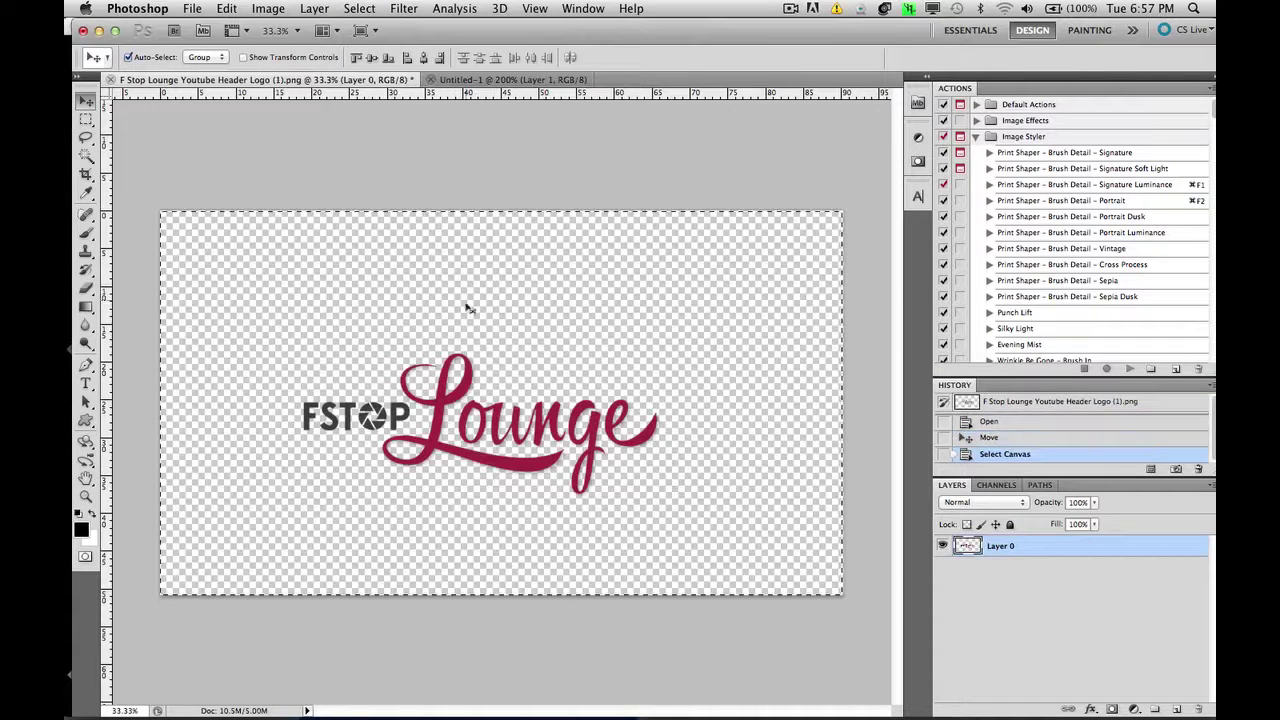
{"action": "key", "text": "Left"}
{"action": "key", "text": "m"}
{"action": "left_click", "coordinate": [516, 262]}
{"action": "key", "text": "v"}
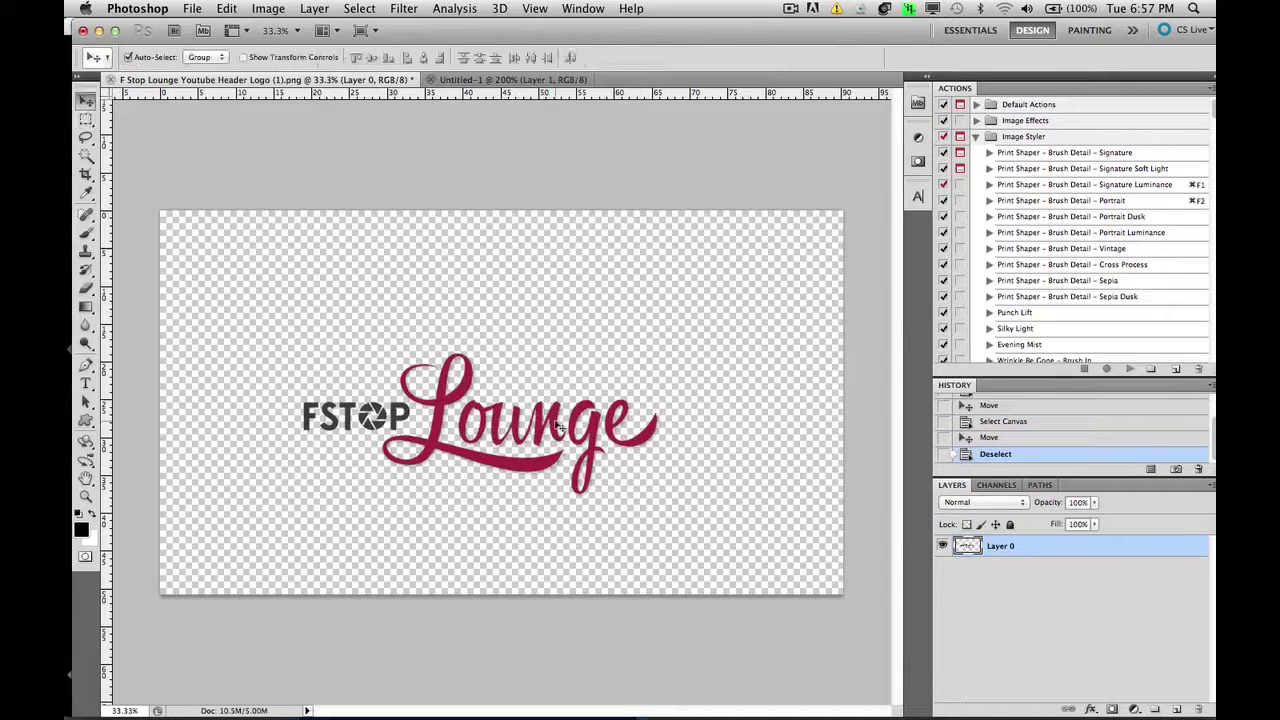
{"action": "left_click_drag", "start_coordinate": [558, 425], "coordinate": [456, 372]}
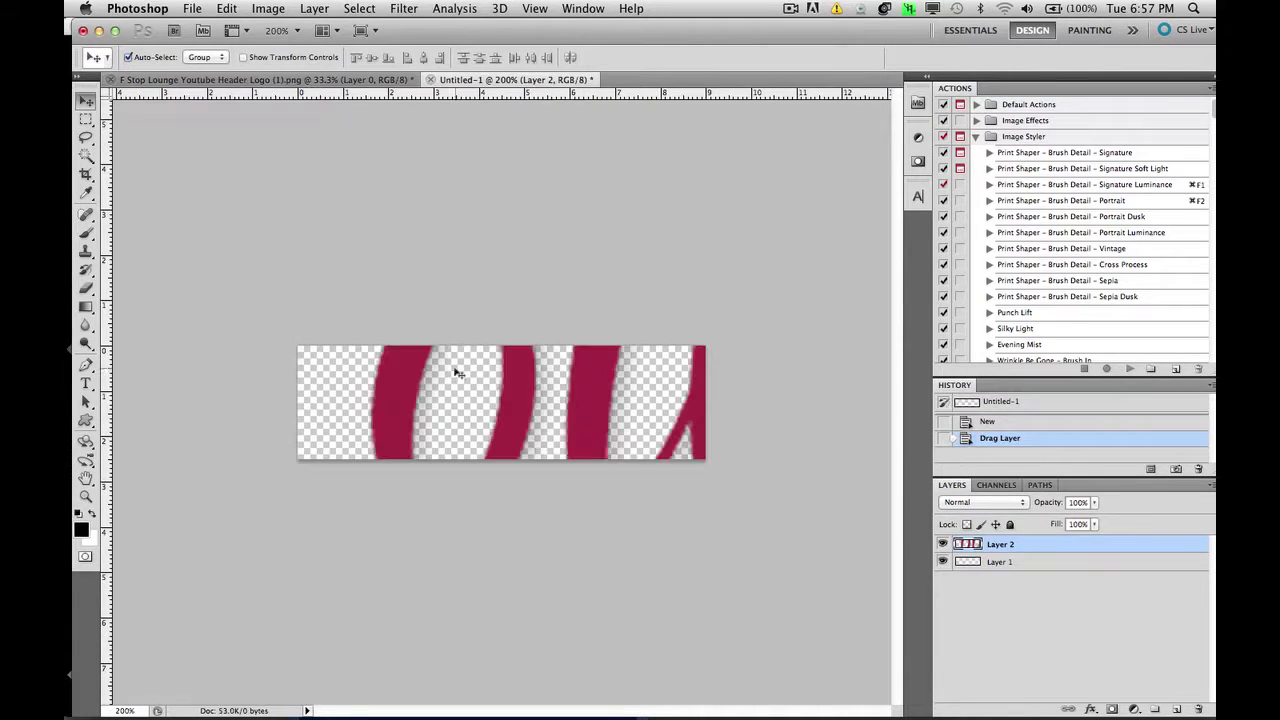
Scale the logo down to fit the canvas width and centre it.
{"action": "key", "text": "super+minus"}
{"action": "key", "text": "super+minus"}
{"action": "key", "text": "super+t"}
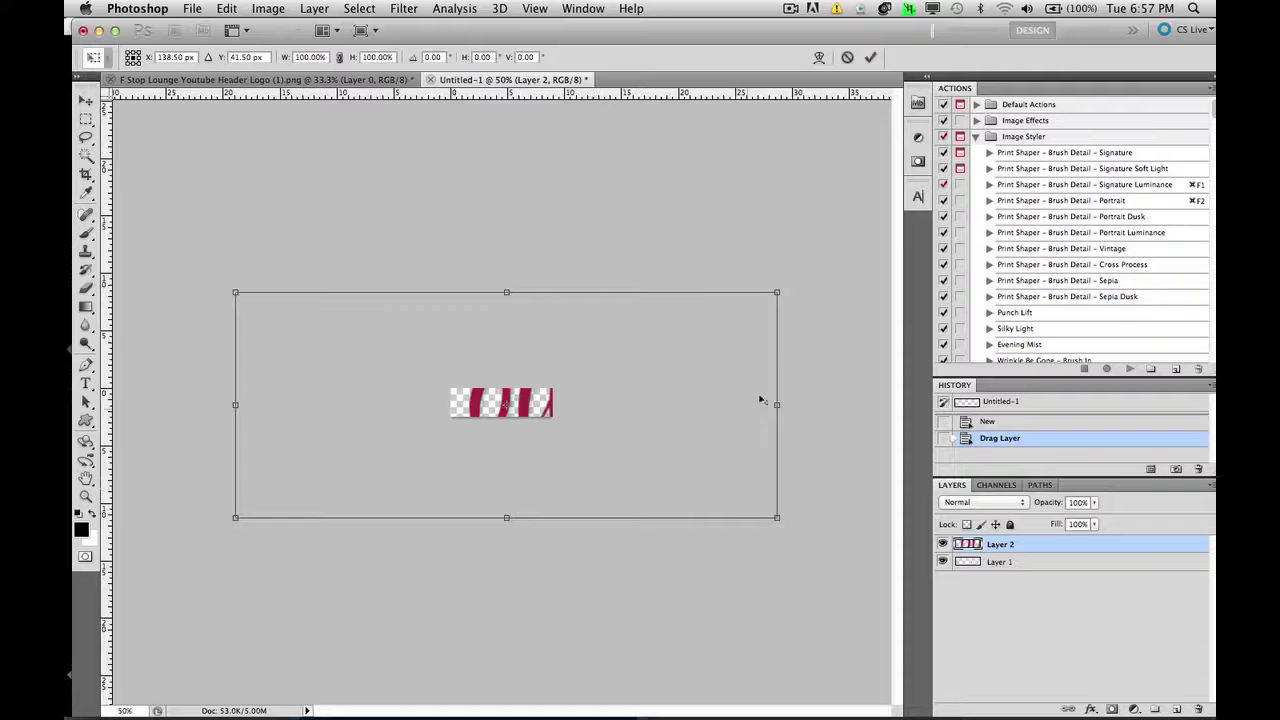
{"action": "left_click_drag", "start_coordinate": [778, 293], "coordinate": [554, 371]}
{"action": "key", "text": "super+plus"}
{"action": "key", "text": "super+plus"}
{"action": "key", "text": "super+plus"}
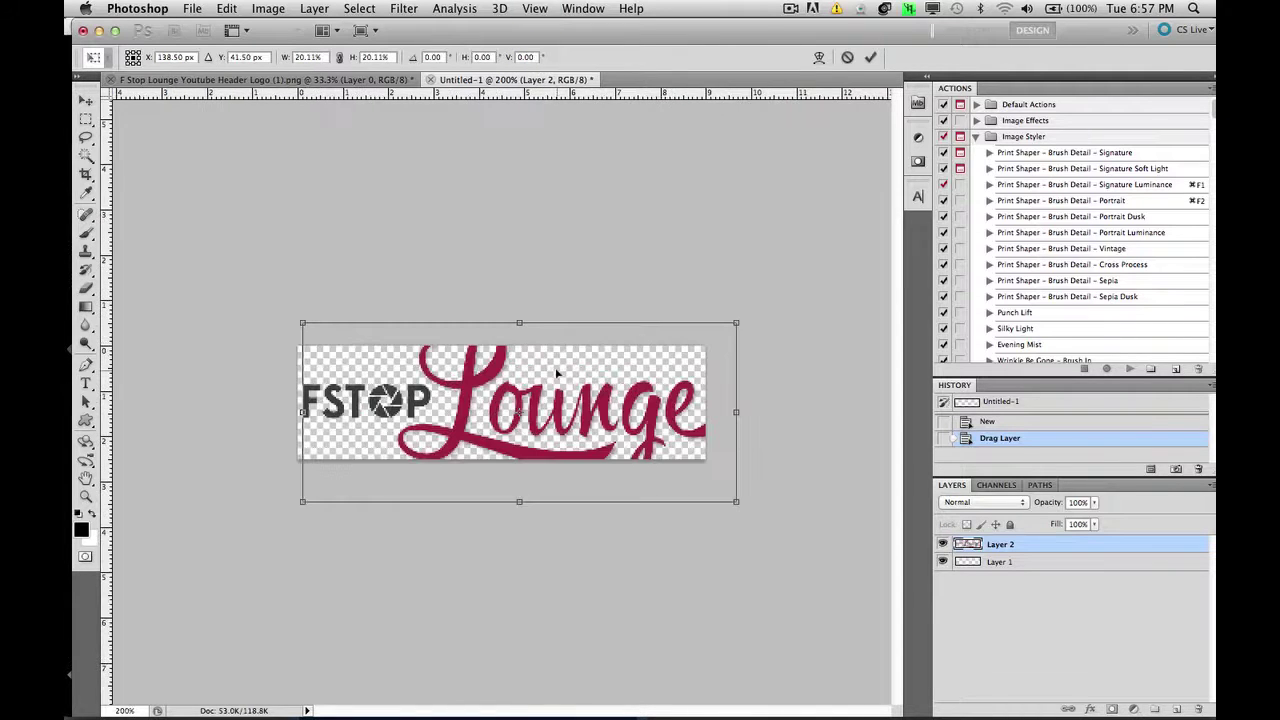
{"action": "left_click_drag", "start_coordinate": [736, 325], "coordinate": [692, 347]}
{"action": "left_click_drag", "start_coordinate": [608, 409], "coordinate": [585, 408]}
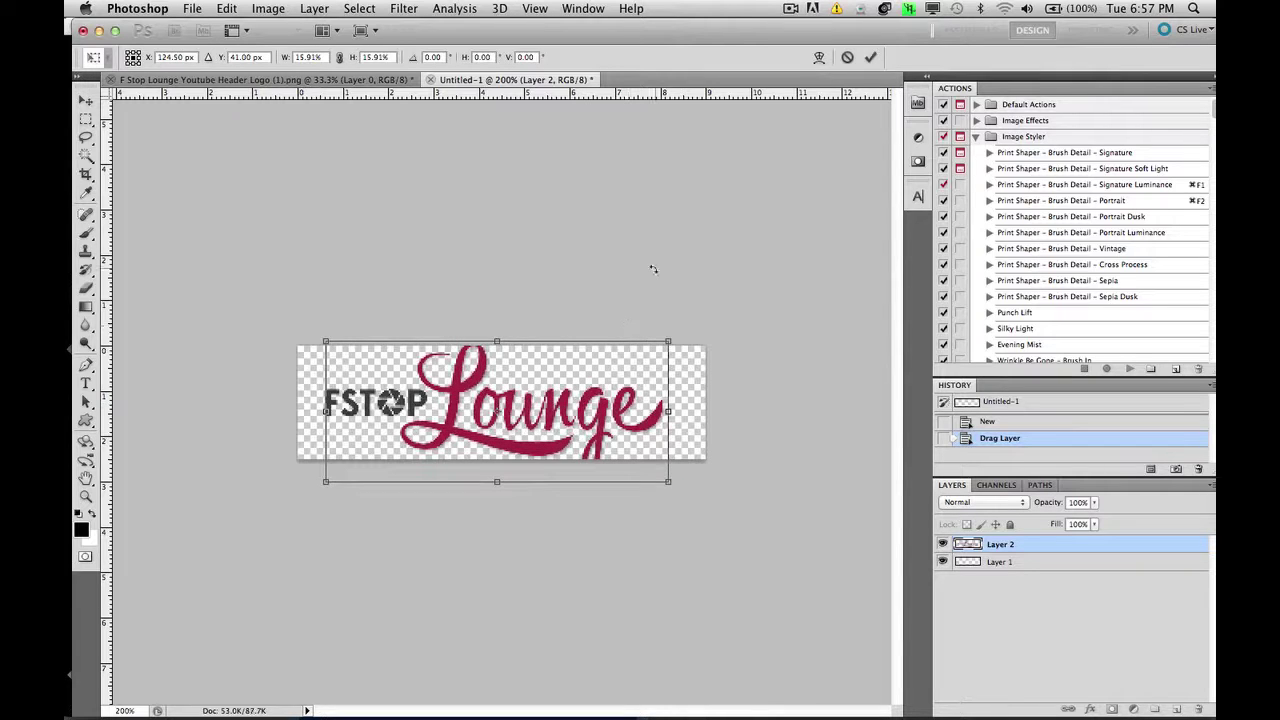
{"action": "key", "text": "Return"}
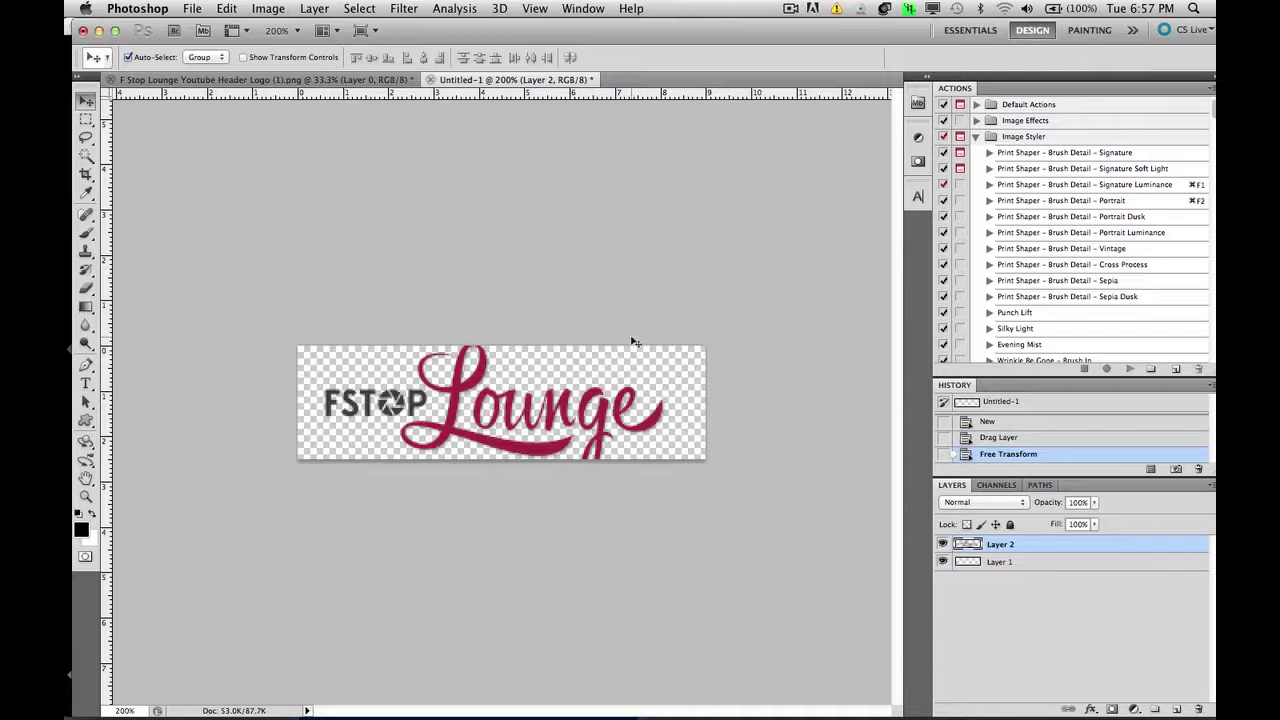
{"action": "key", "text": "super+s"}
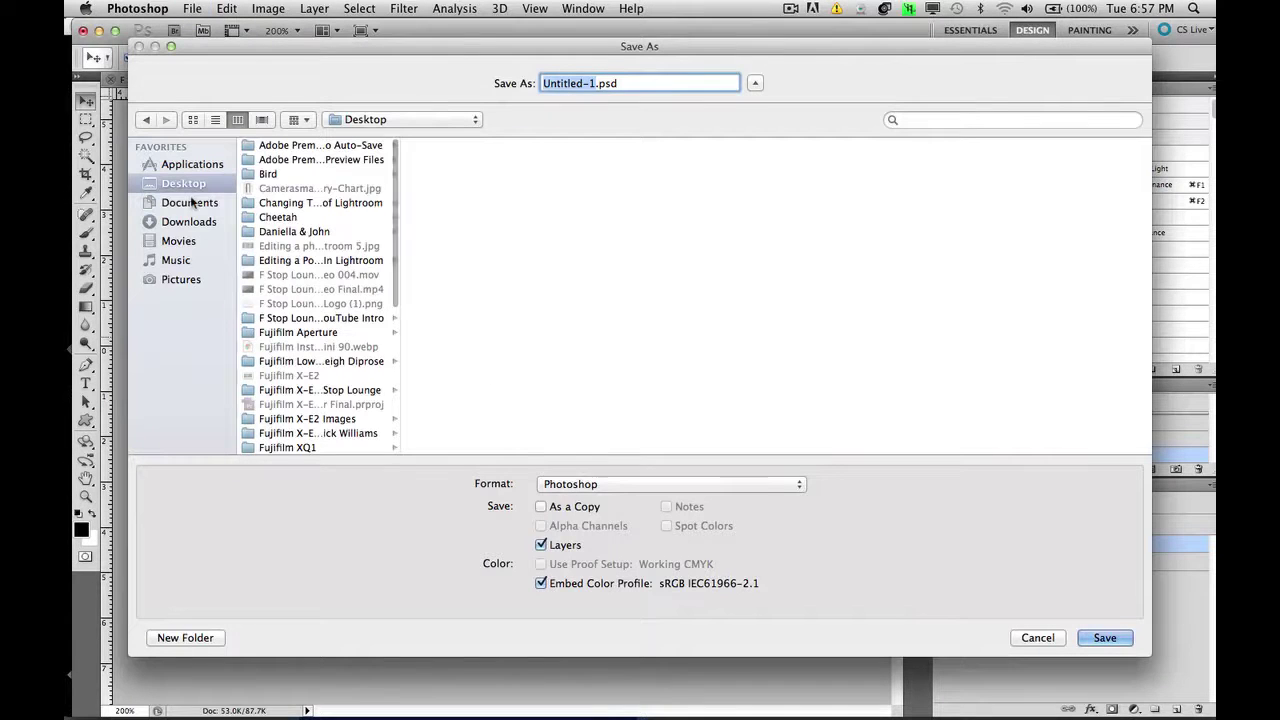
Save to the Desktop as PNG 'The logo.png', accepting default PNG options.
{"action": "left_click", "coordinate": [620, 485]}
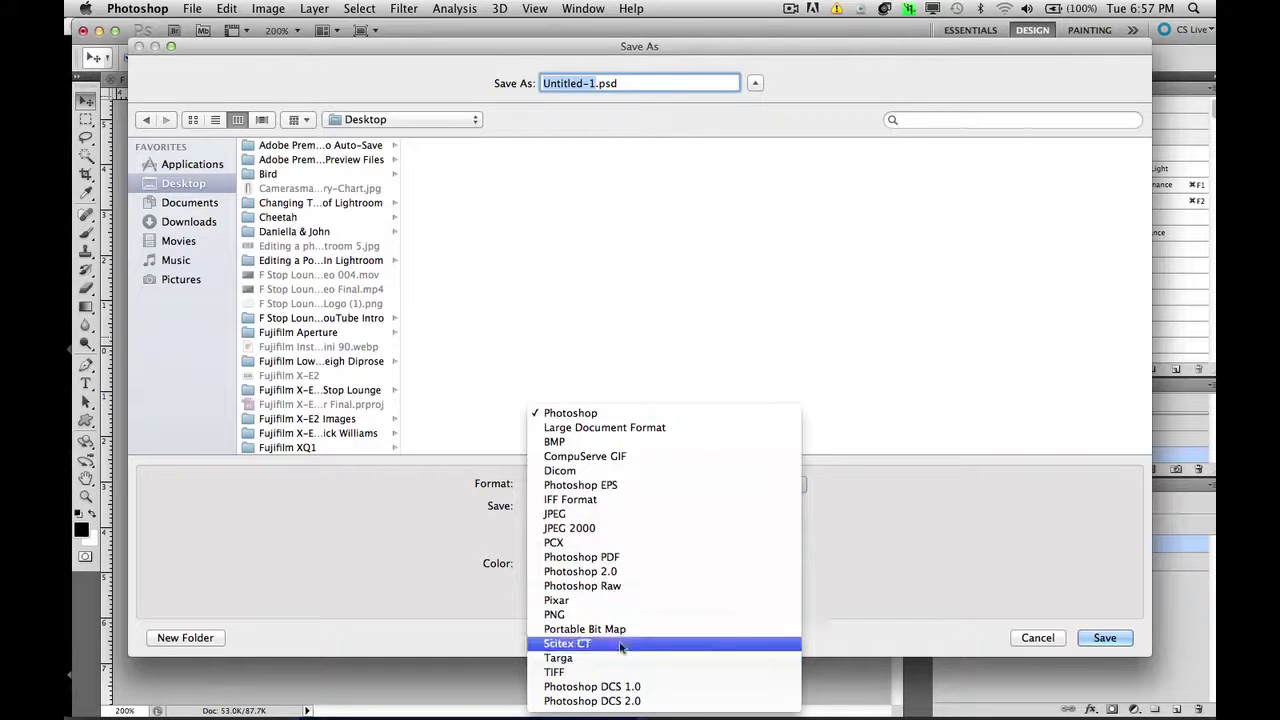
{"action": "left_click", "coordinate": [617, 612]}
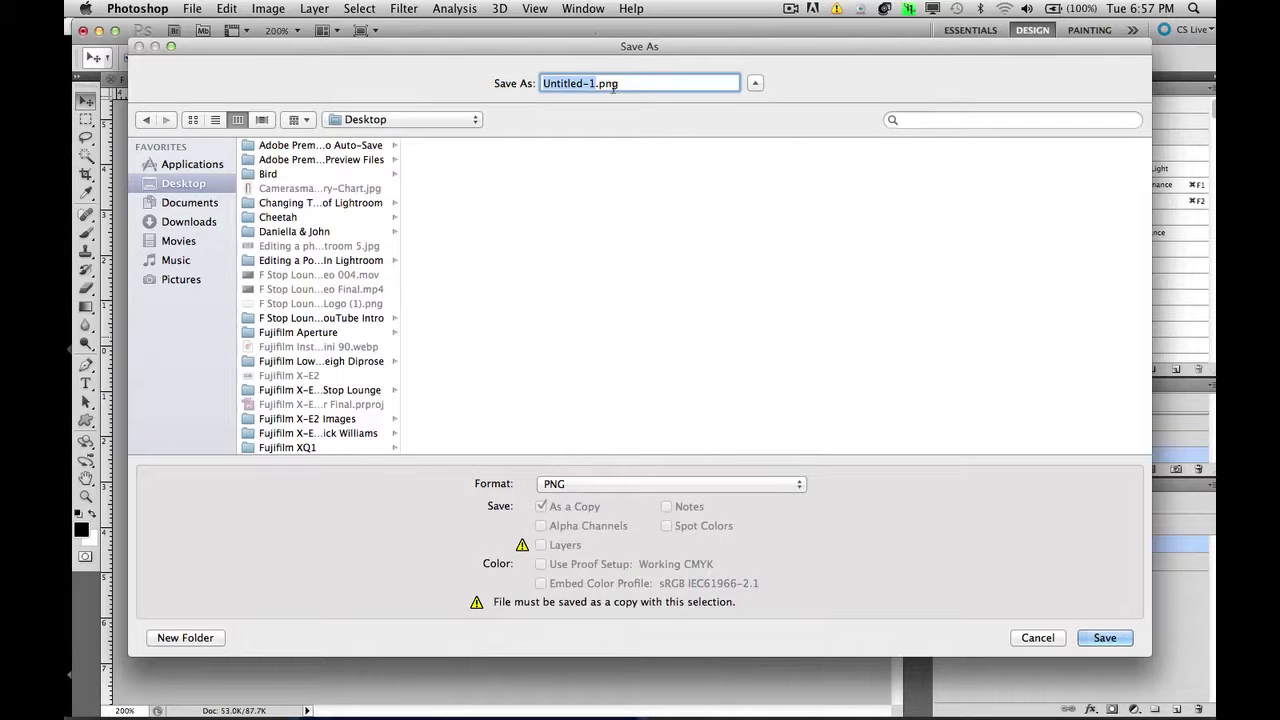
{"action": "type", "text": "The l"}
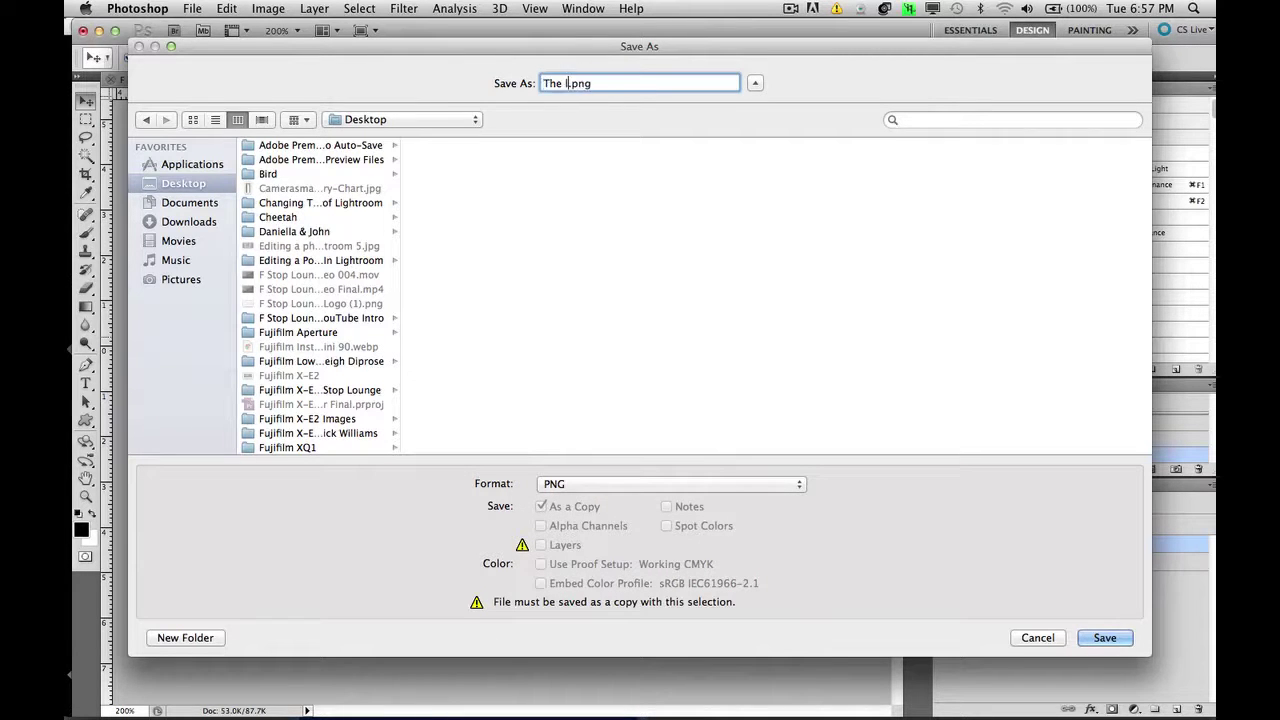
{"action": "type", "text": "ion"}
{"action": "key", "text": "BackSpace"}
{"action": "key", "text": "BackSpace"}
{"action": "key", "text": "BackSpace"}
{"action": "type", "text": "ogo"}
{"action": "left_click", "coordinate": [1112, 637]}
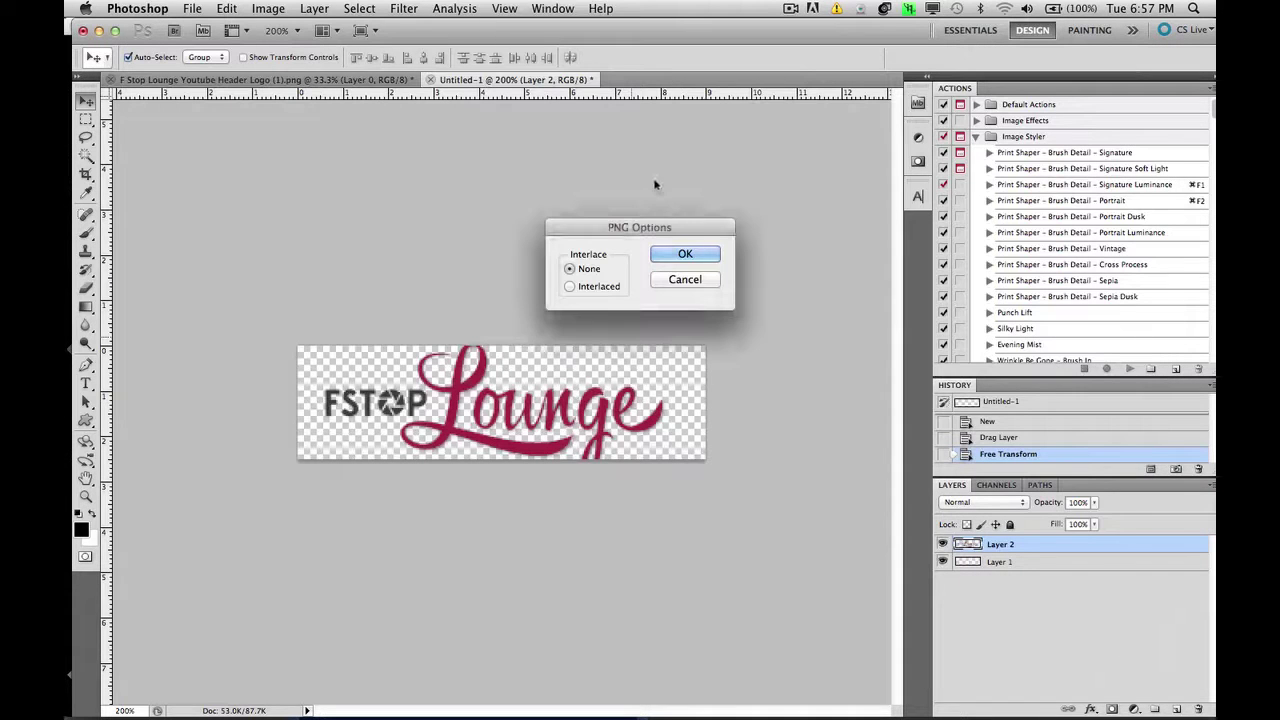
{"action": "left_click", "coordinate": [688, 253]}
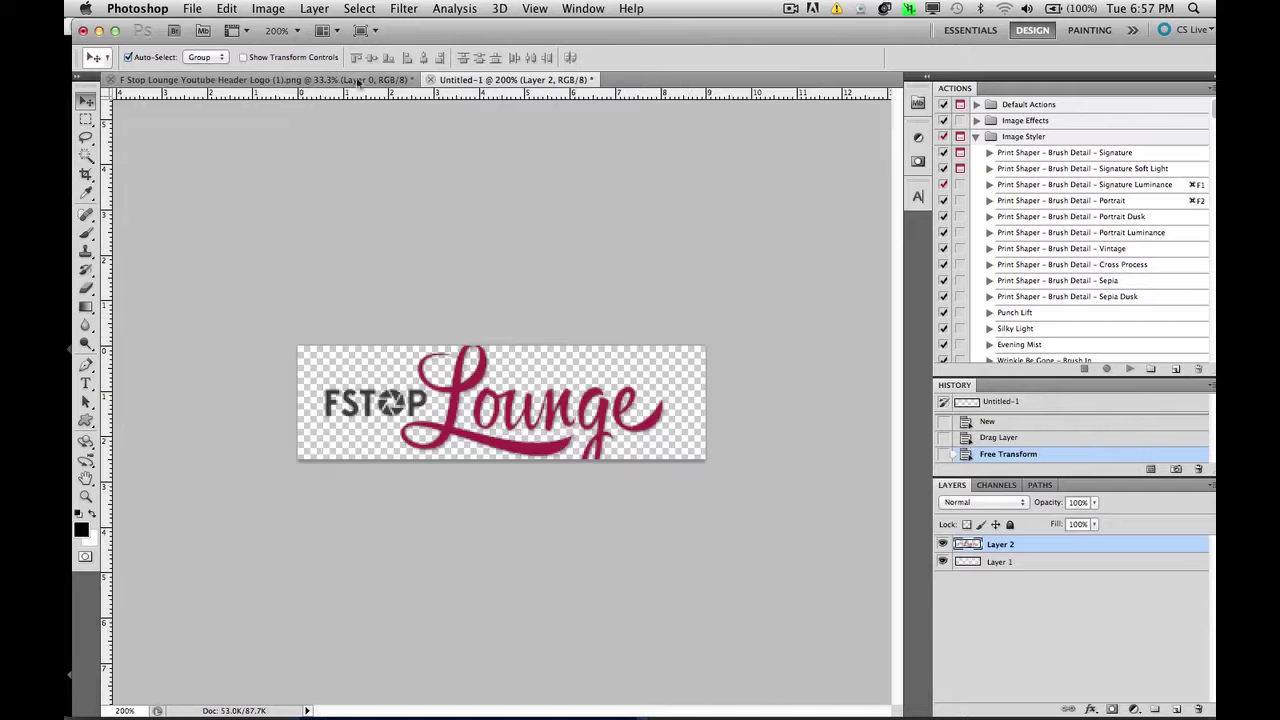
Load 'The logo.png' from the Desktop as the graphical identity plate image.
{"action": "key", "text": "super+Tab"}
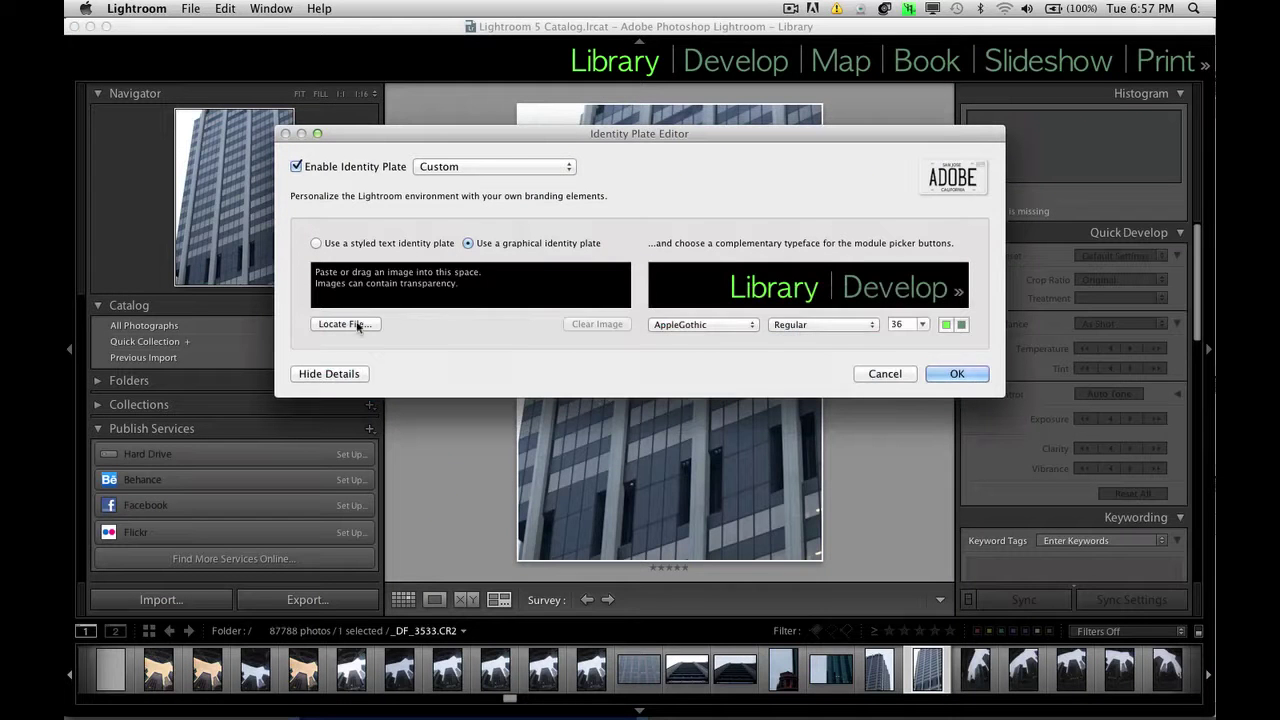
{"action": "left_click", "coordinate": [357, 323]}
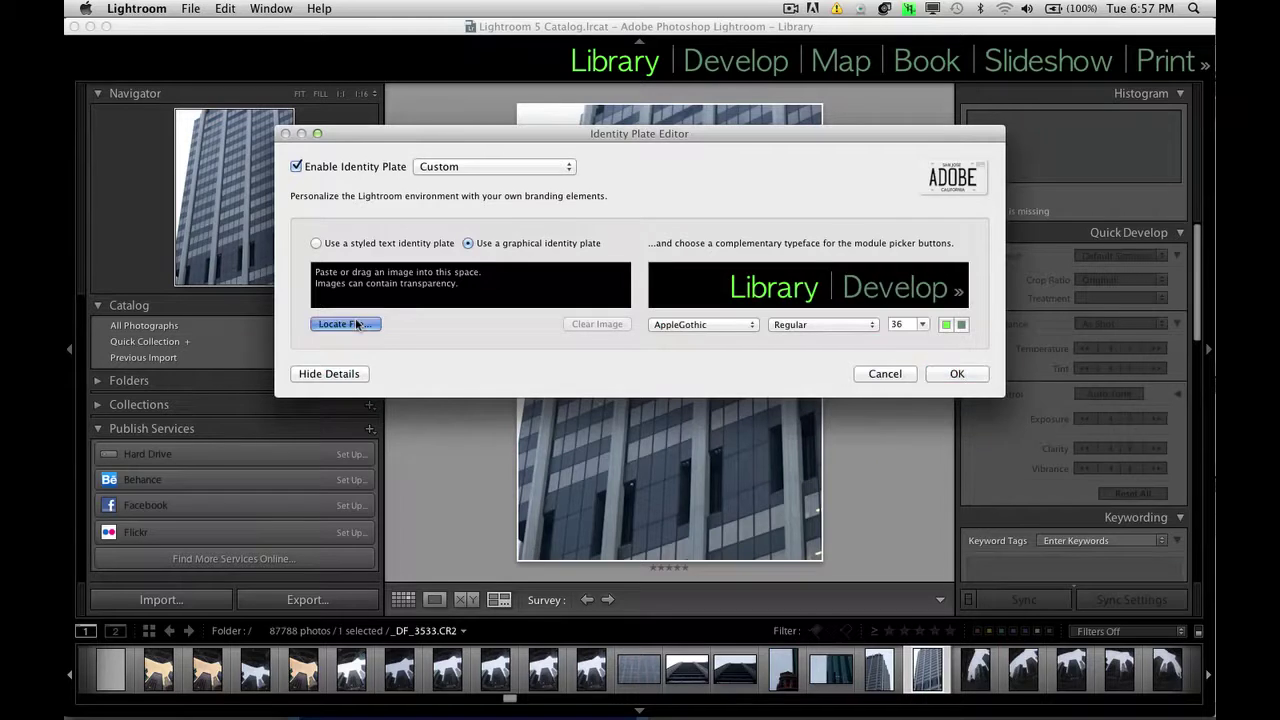
{"action": "scroll", "coordinate": [385, 290], "scroll_direction": "down", "scroll_amount": 5}
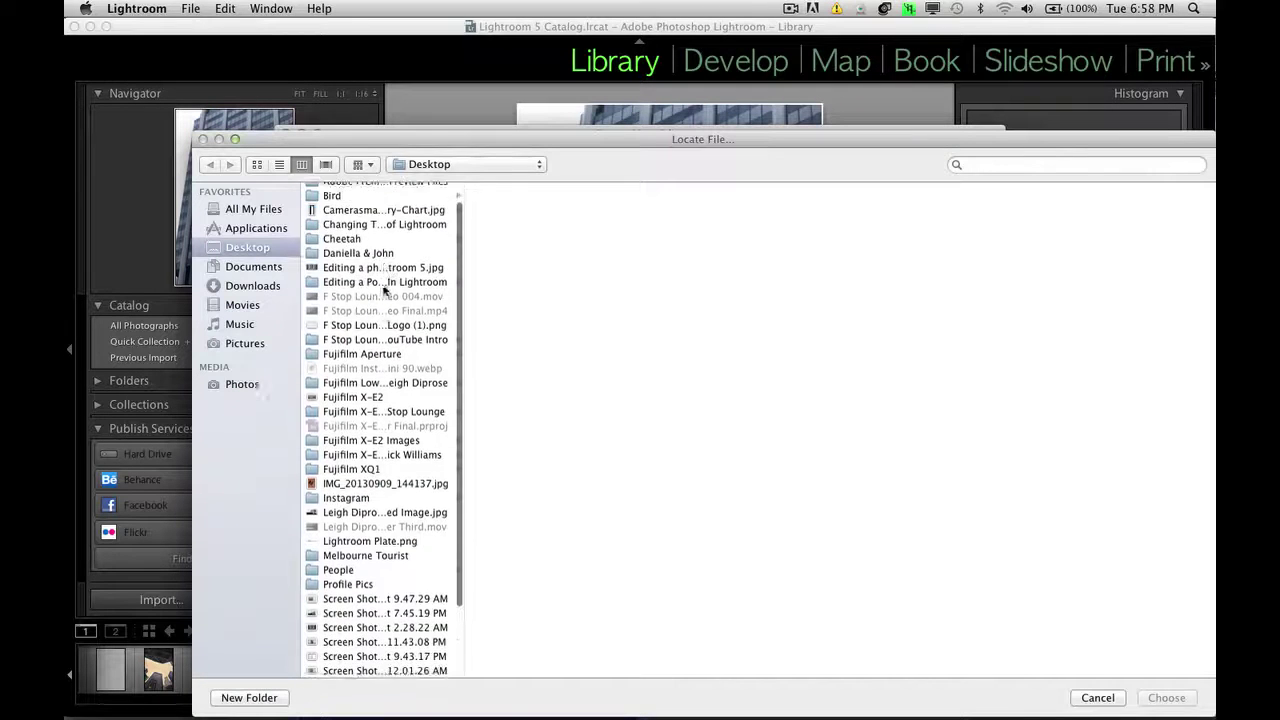
{"action": "left_click", "coordinate": [364, 643]}
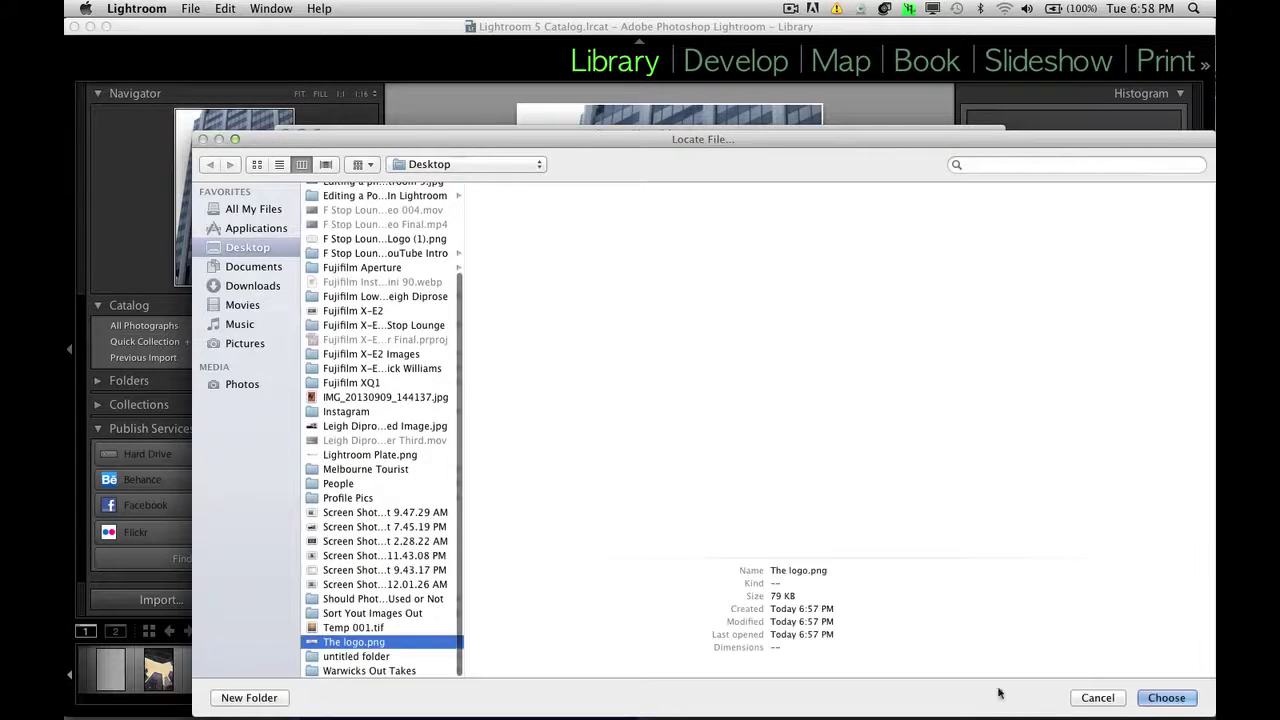
{"action": "left_click", "coordinate": [1167, 698]}
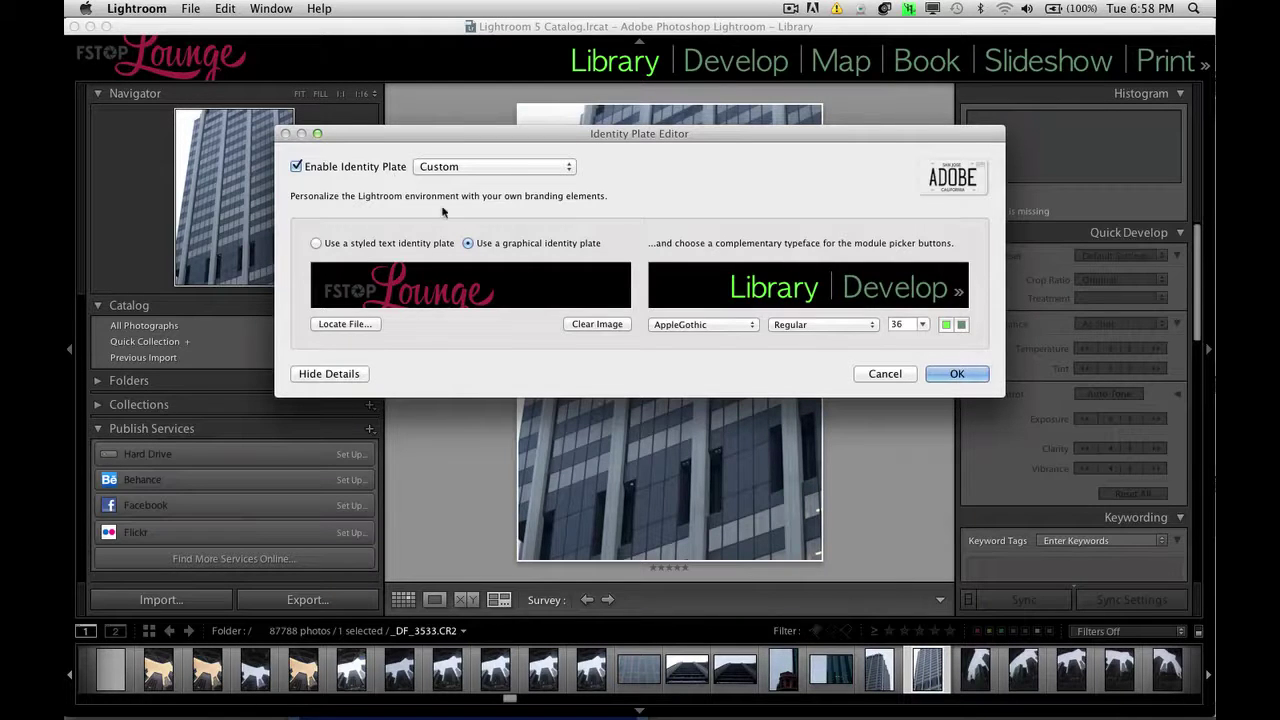
Confirm the Identity Plate Editor so the FSTOP Lounge logo shows in the Library's top-left corner.
{"action": "left_click", "coordinate": [955, 375]}
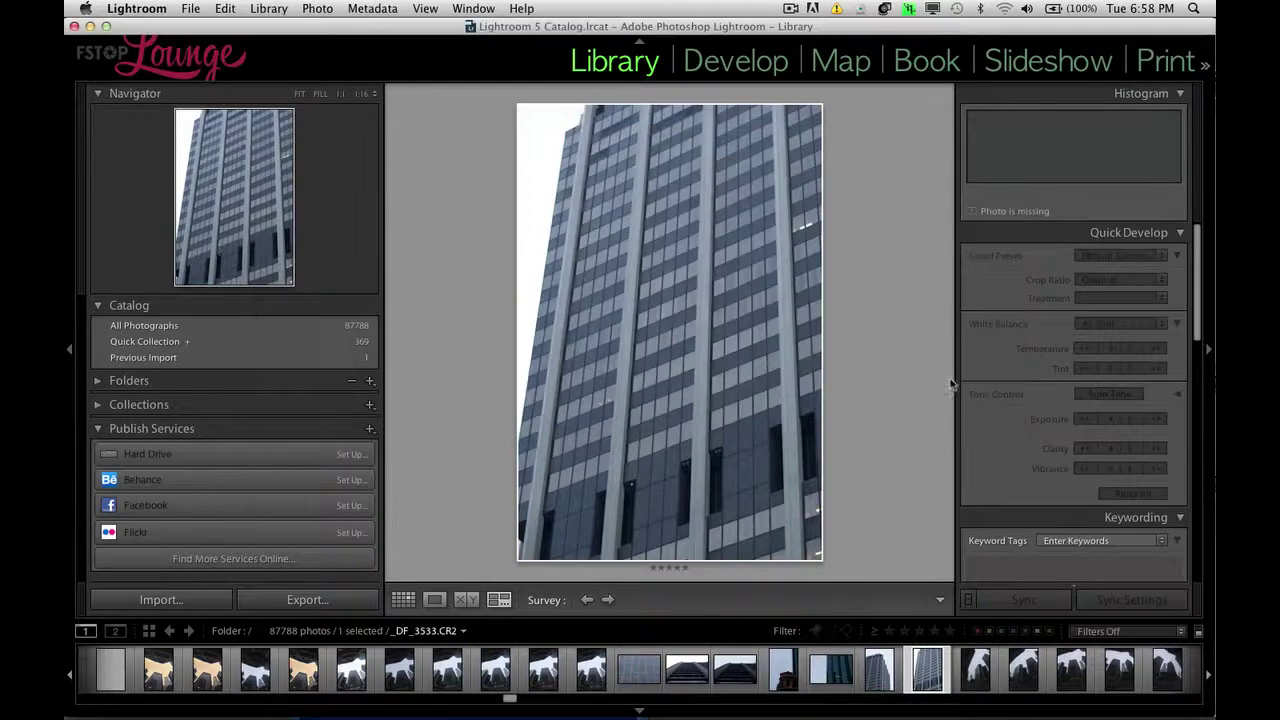